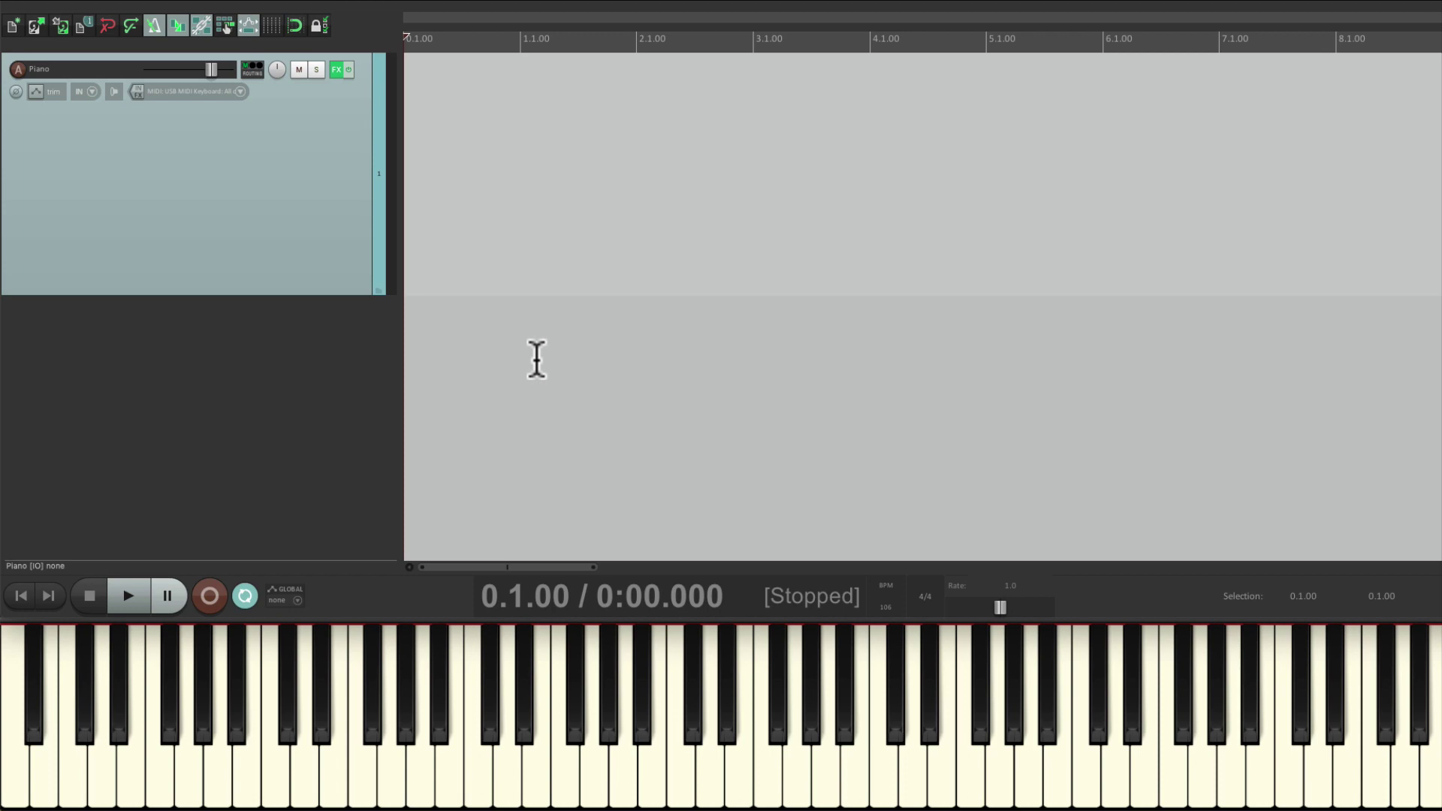
- Record a MIDI piano performance of about eight bars on the Piano track, starting from the beginning of the timeline
left_click(300, 157)
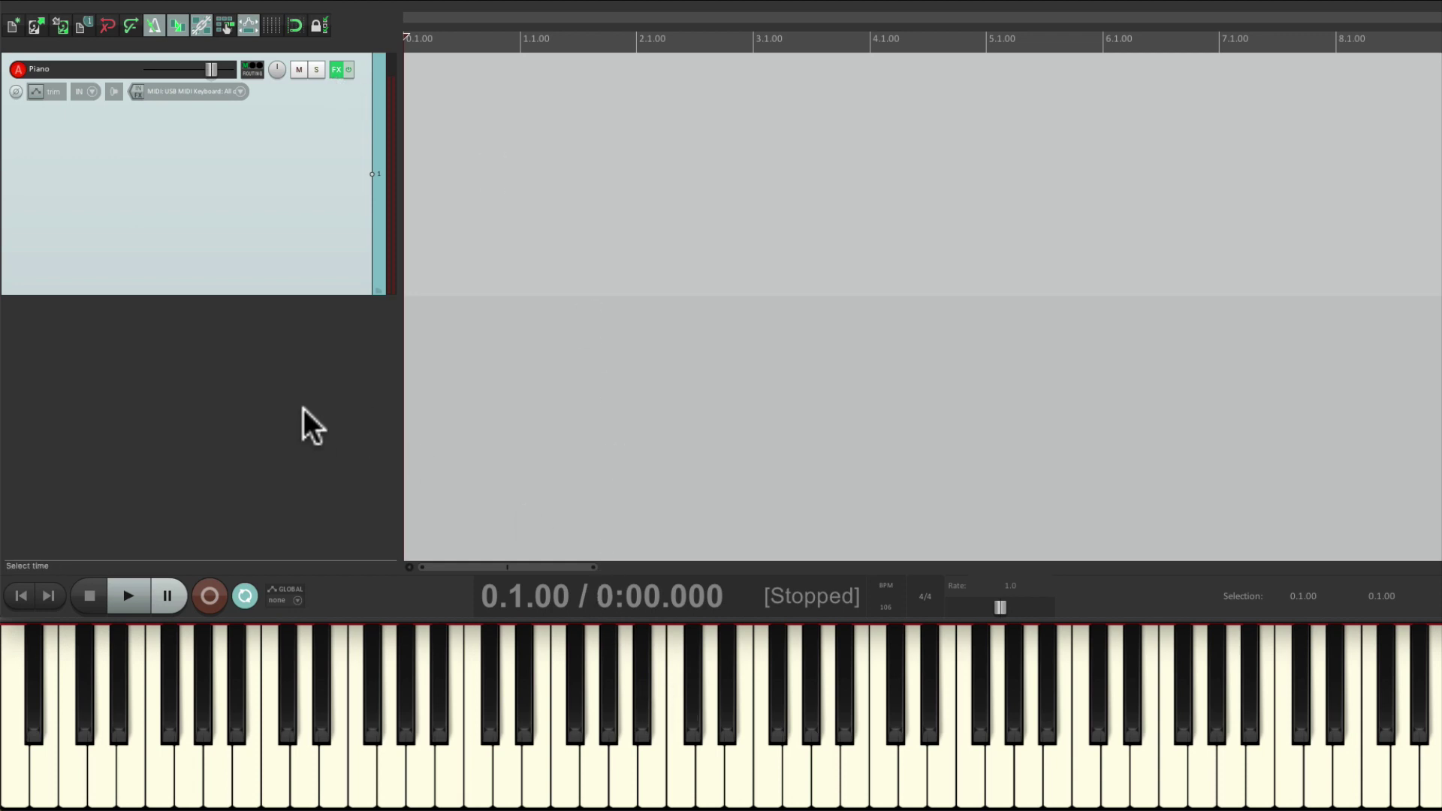
key("ctrl+r")
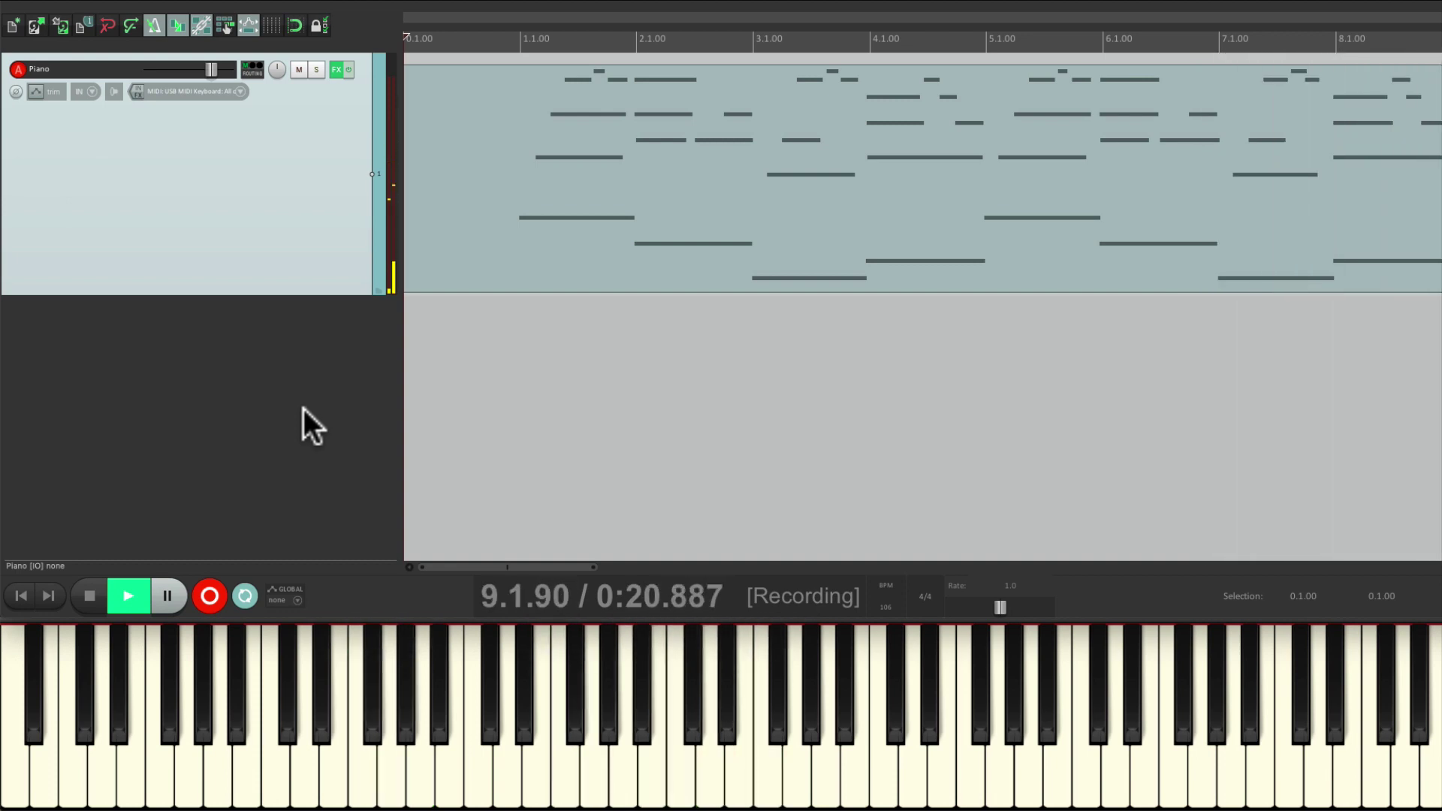
key("space")
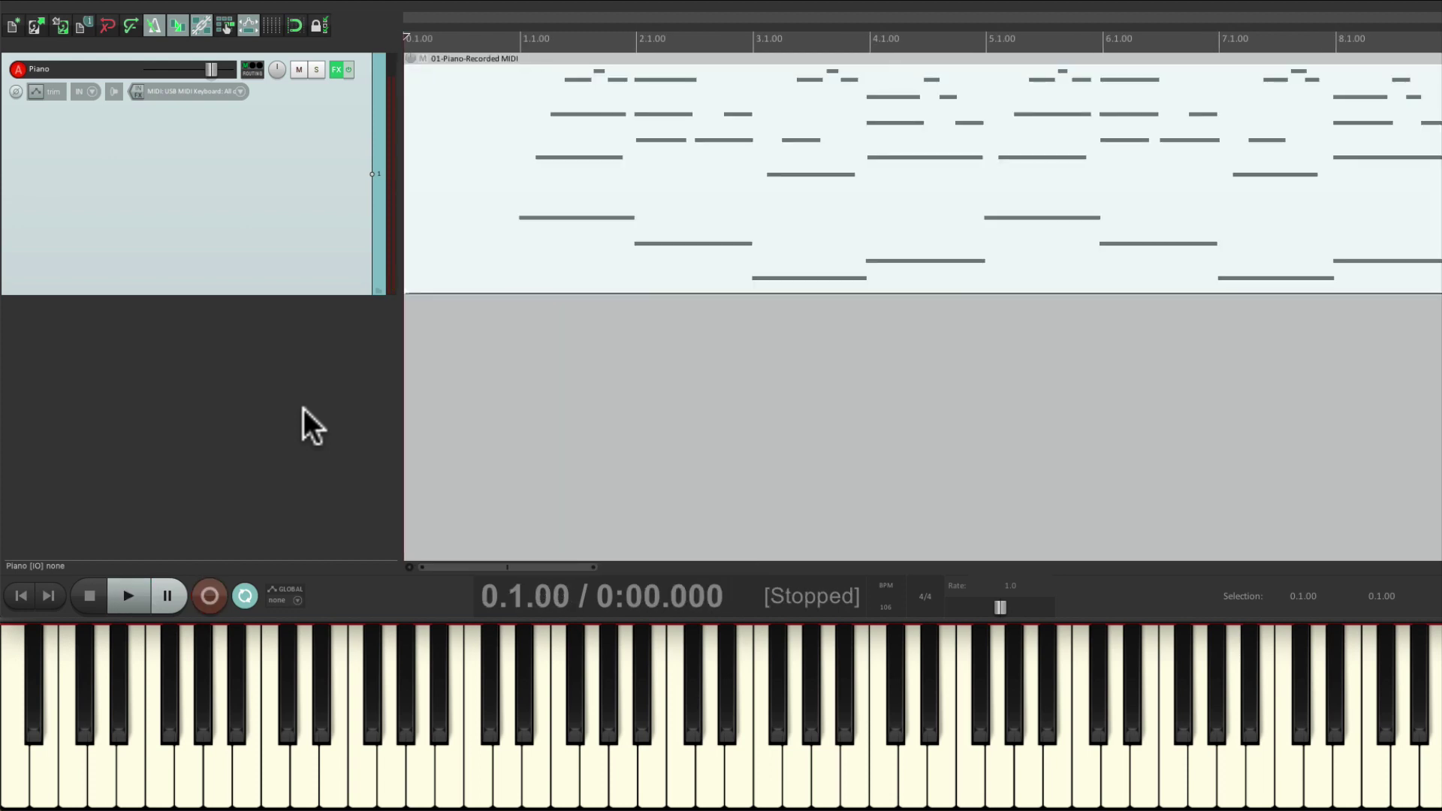
- Open the recorded piano item in the MIDI editor and play it back to hear its original timing
double_click(582, 152)
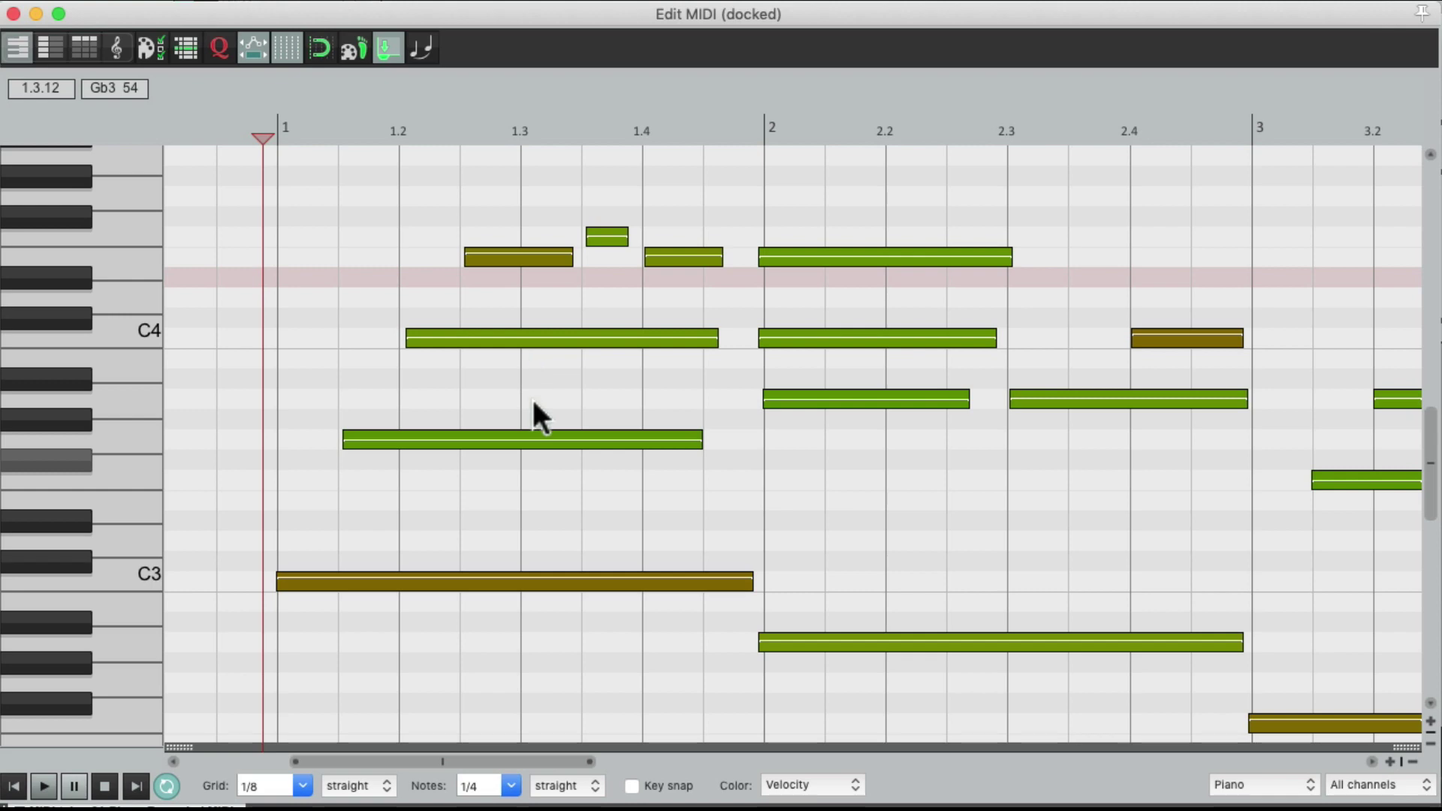
key("space")
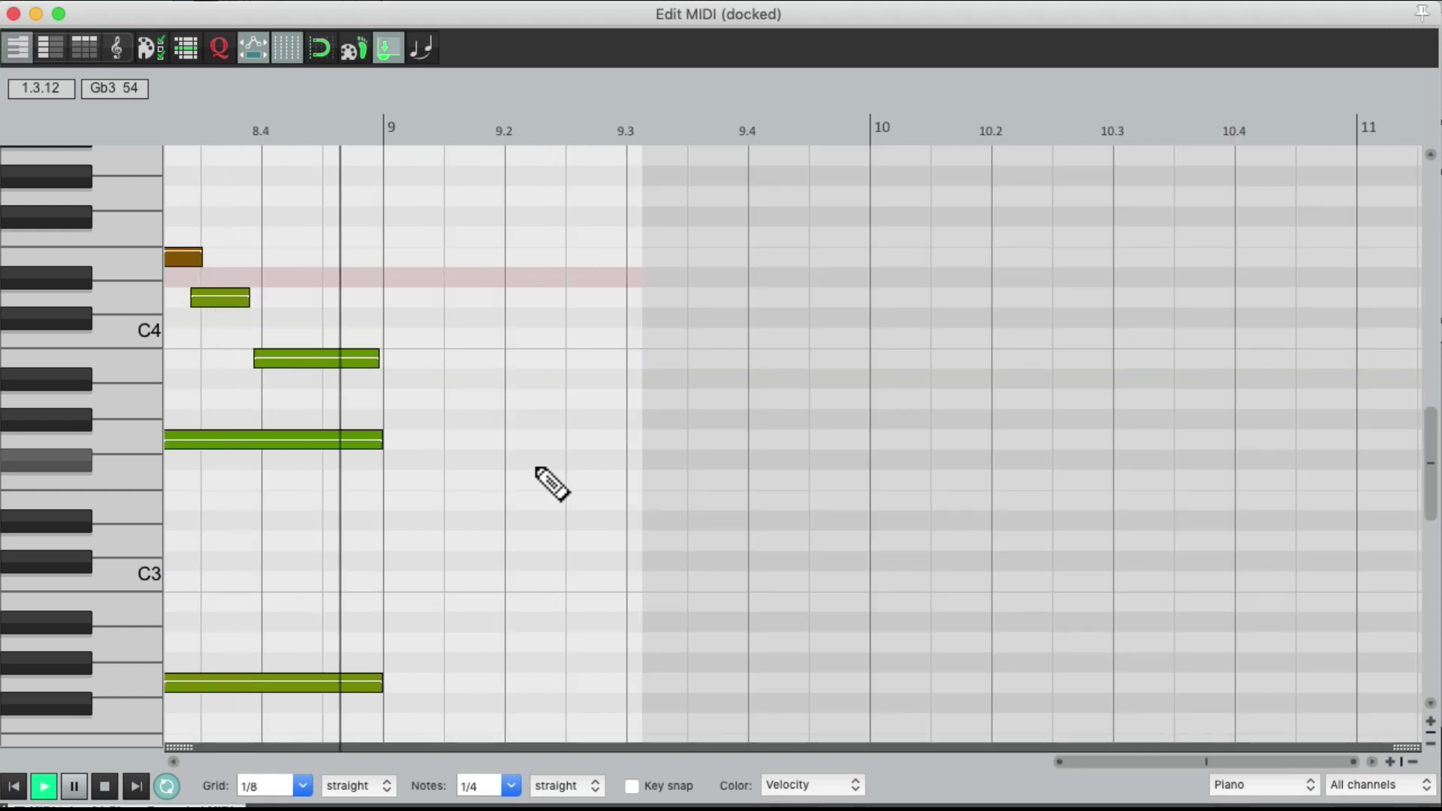
key("space")
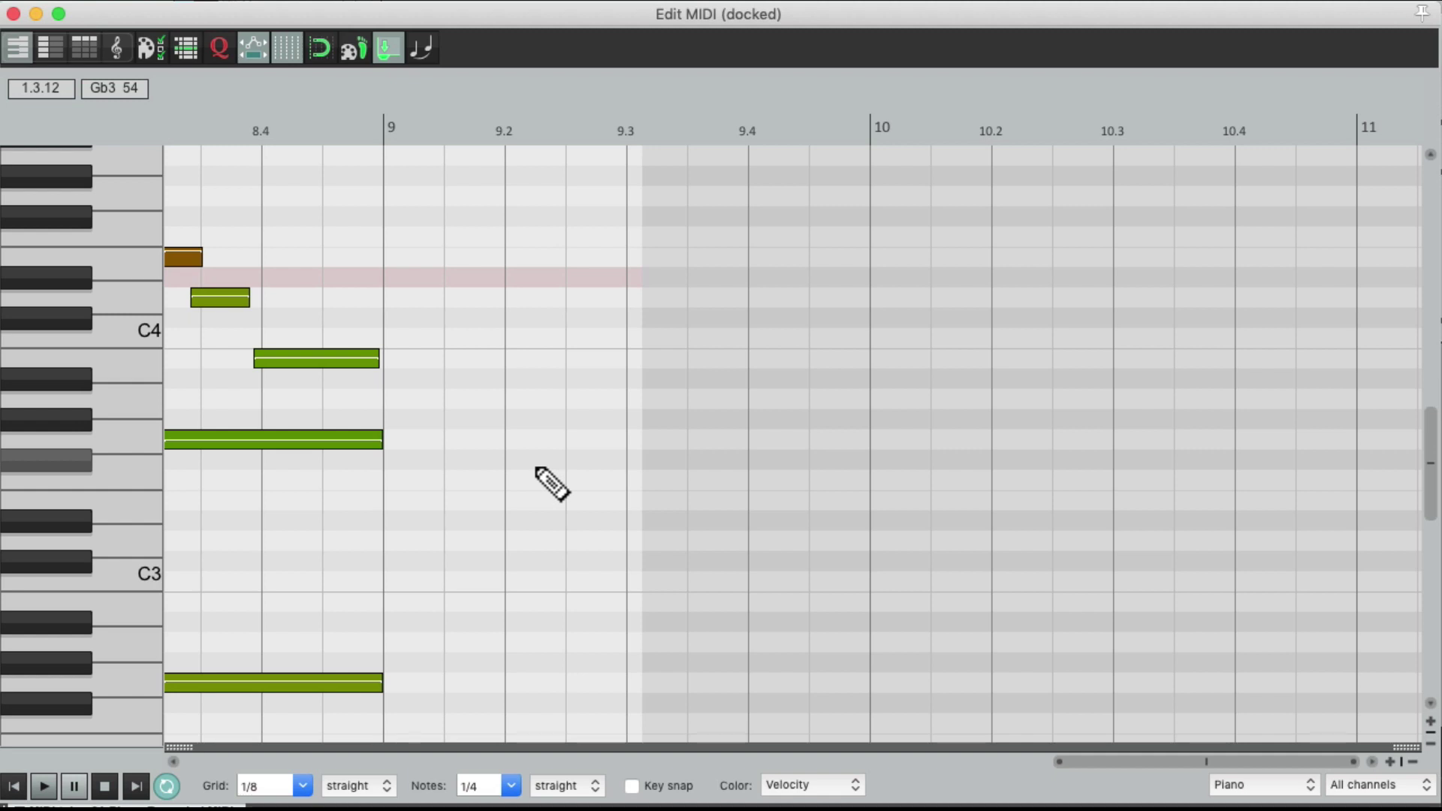
- Open the Quantize Events settings, look over the Manual grid options, and return the setting to Use grid
left_click(218, 49)
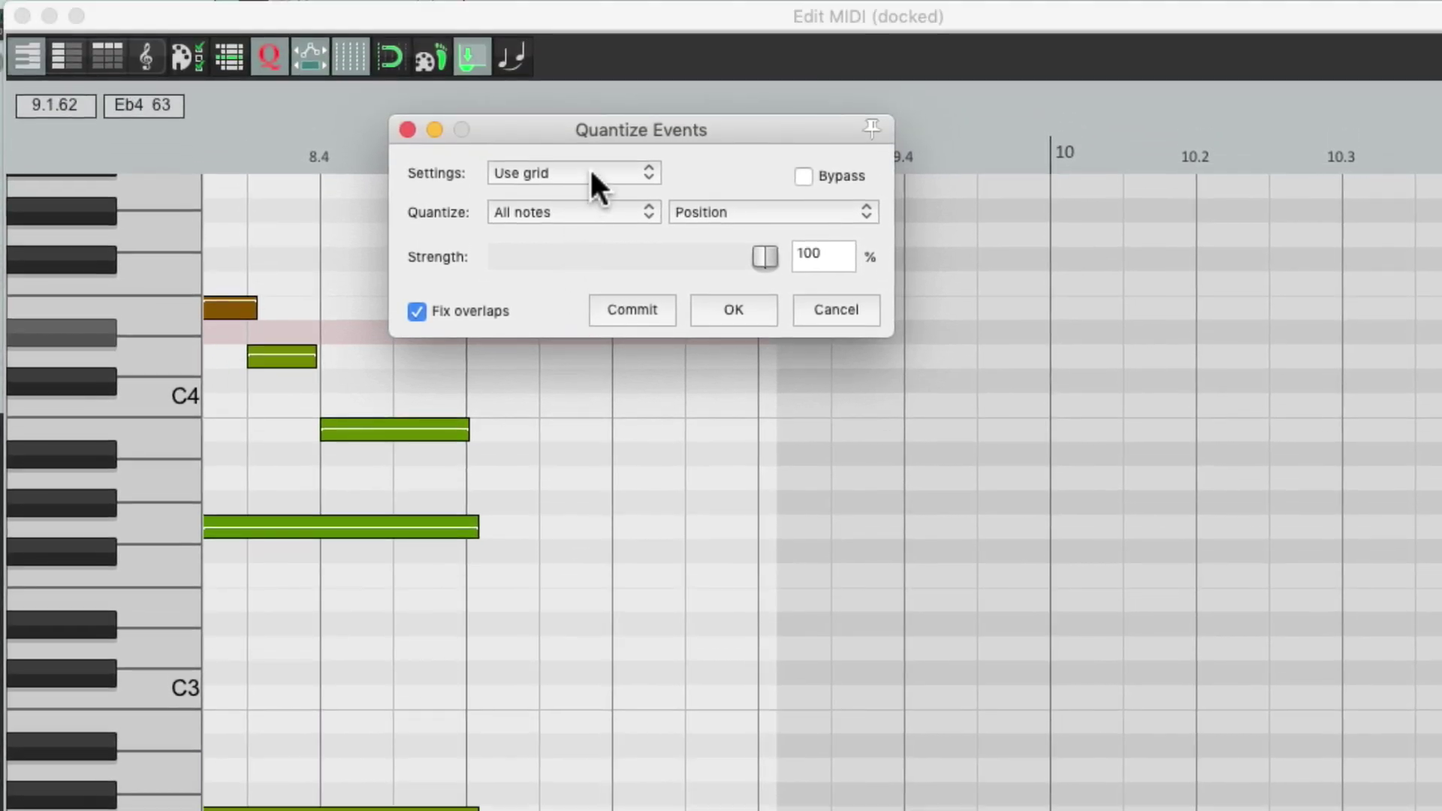
left_click(587, 17)
left_click(590, 194)
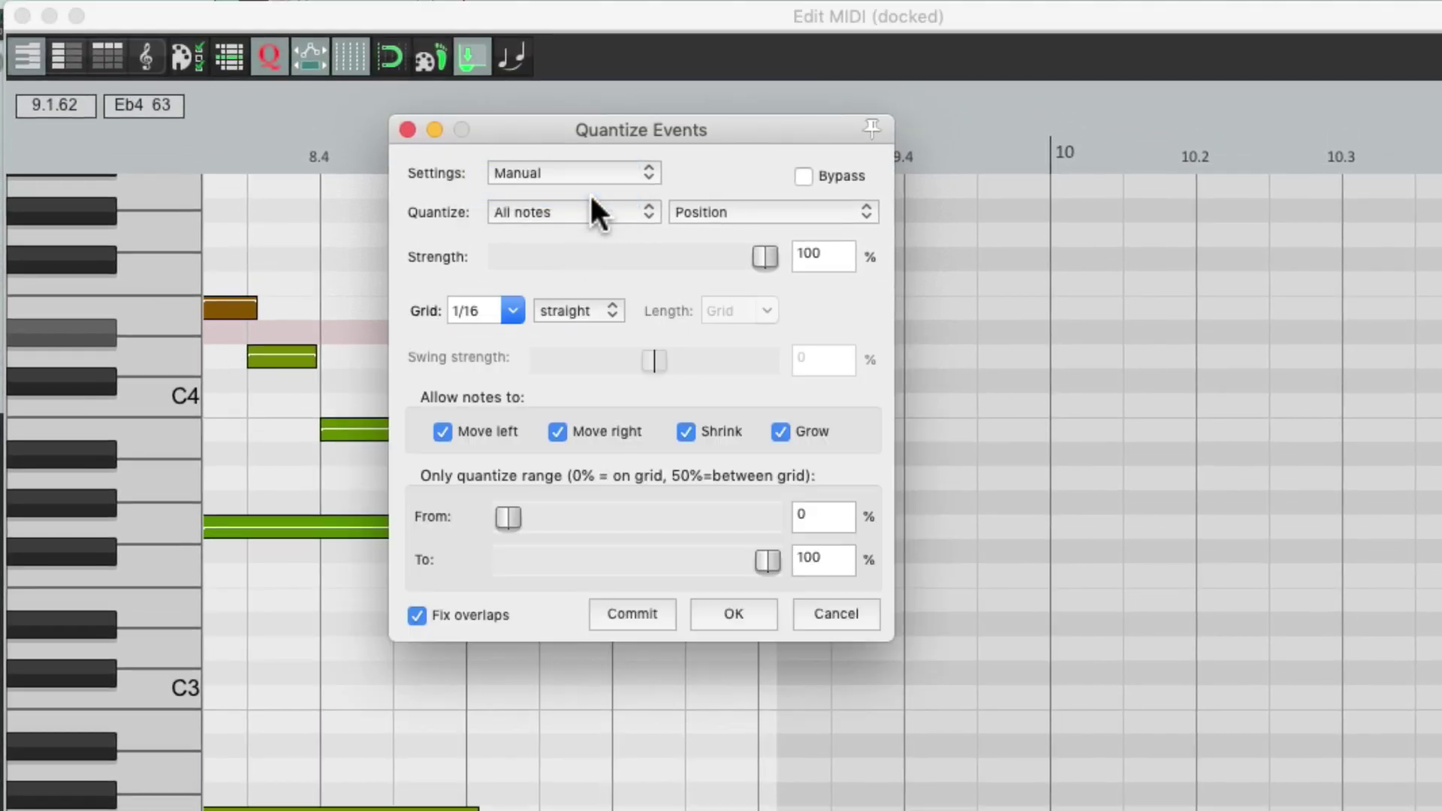
left_click(513, 308)
left_click(512, 310)
left_click(576, 164)
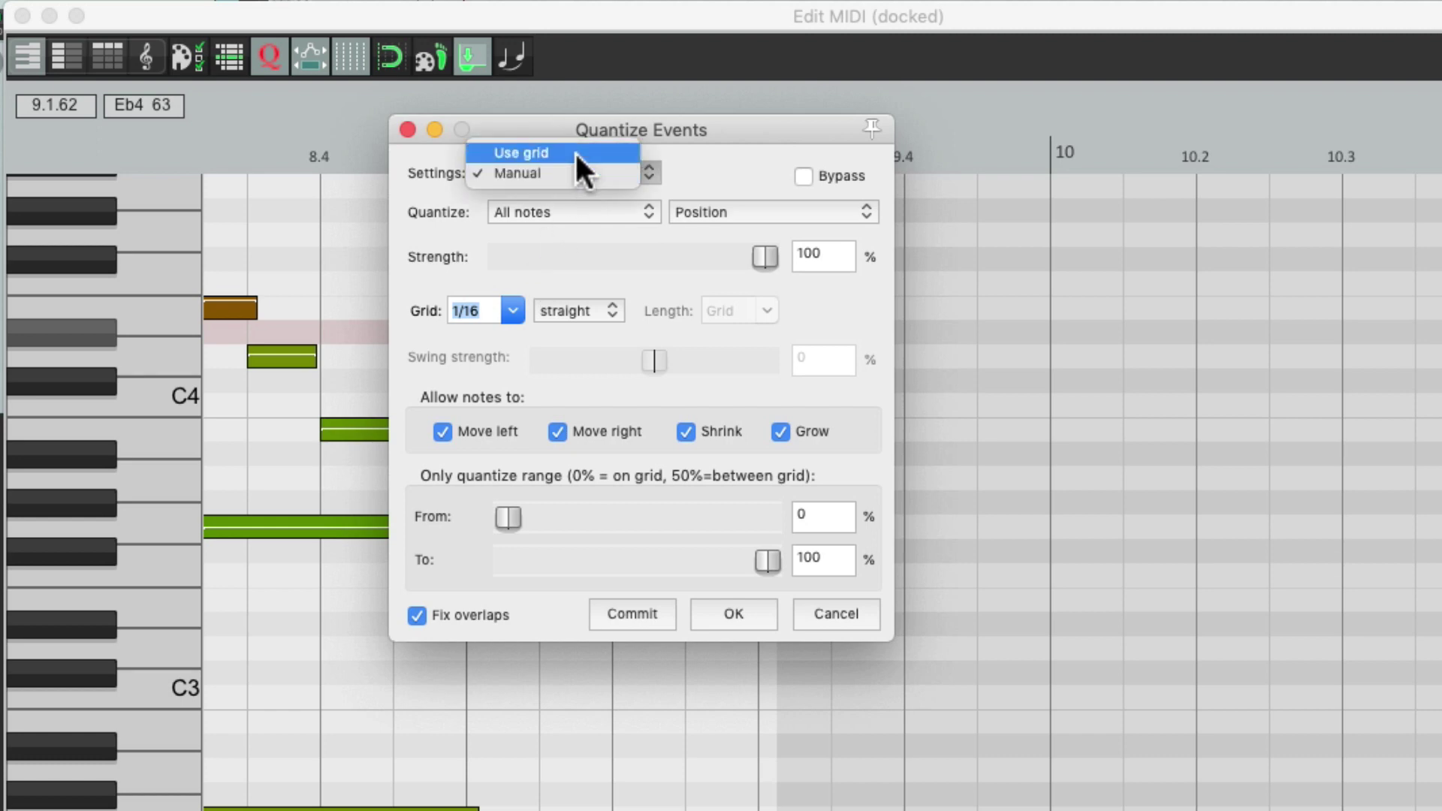
left_click(576, 153)
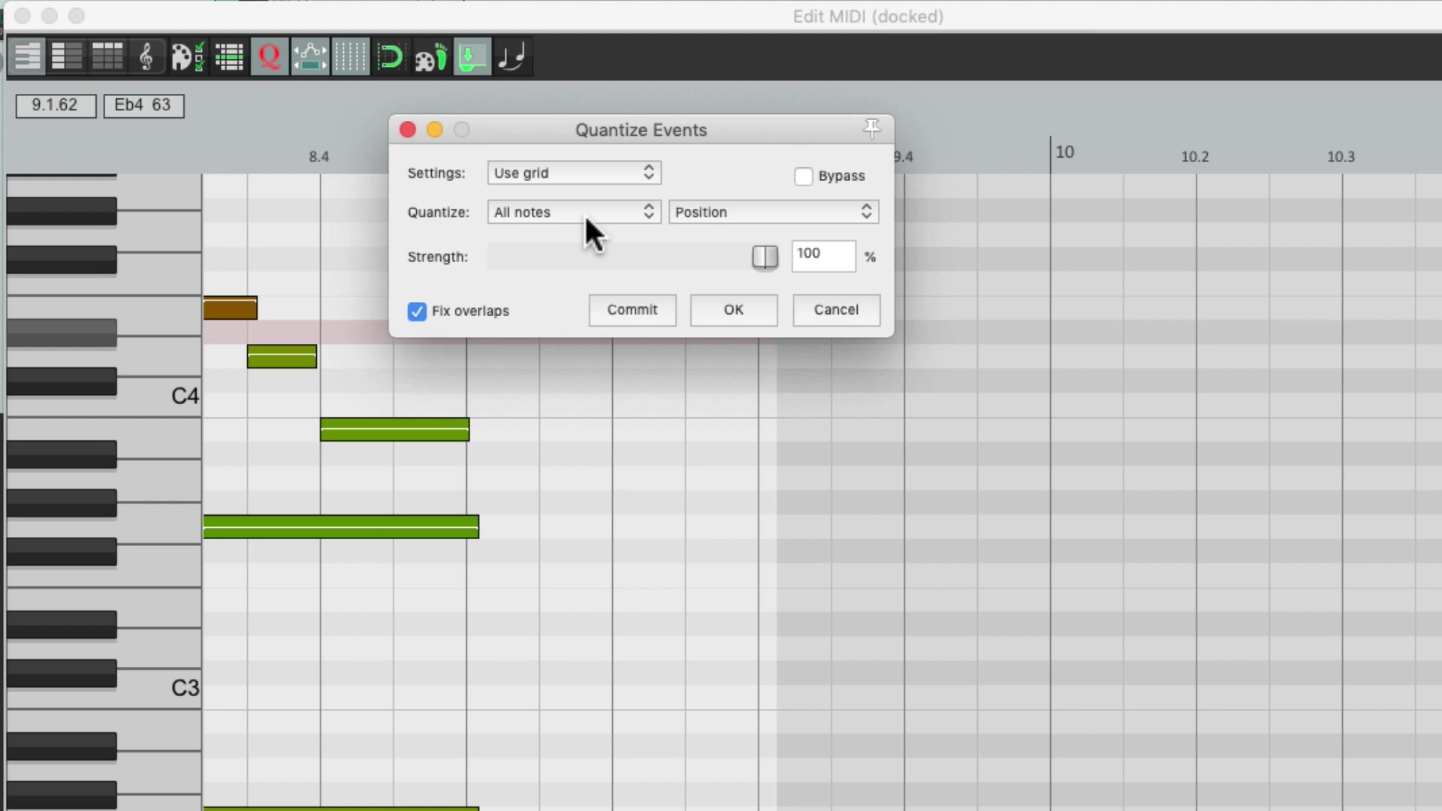
- Quantize the position of all notes to the grid at 100% strength and play back the result
left_click(749, 214)
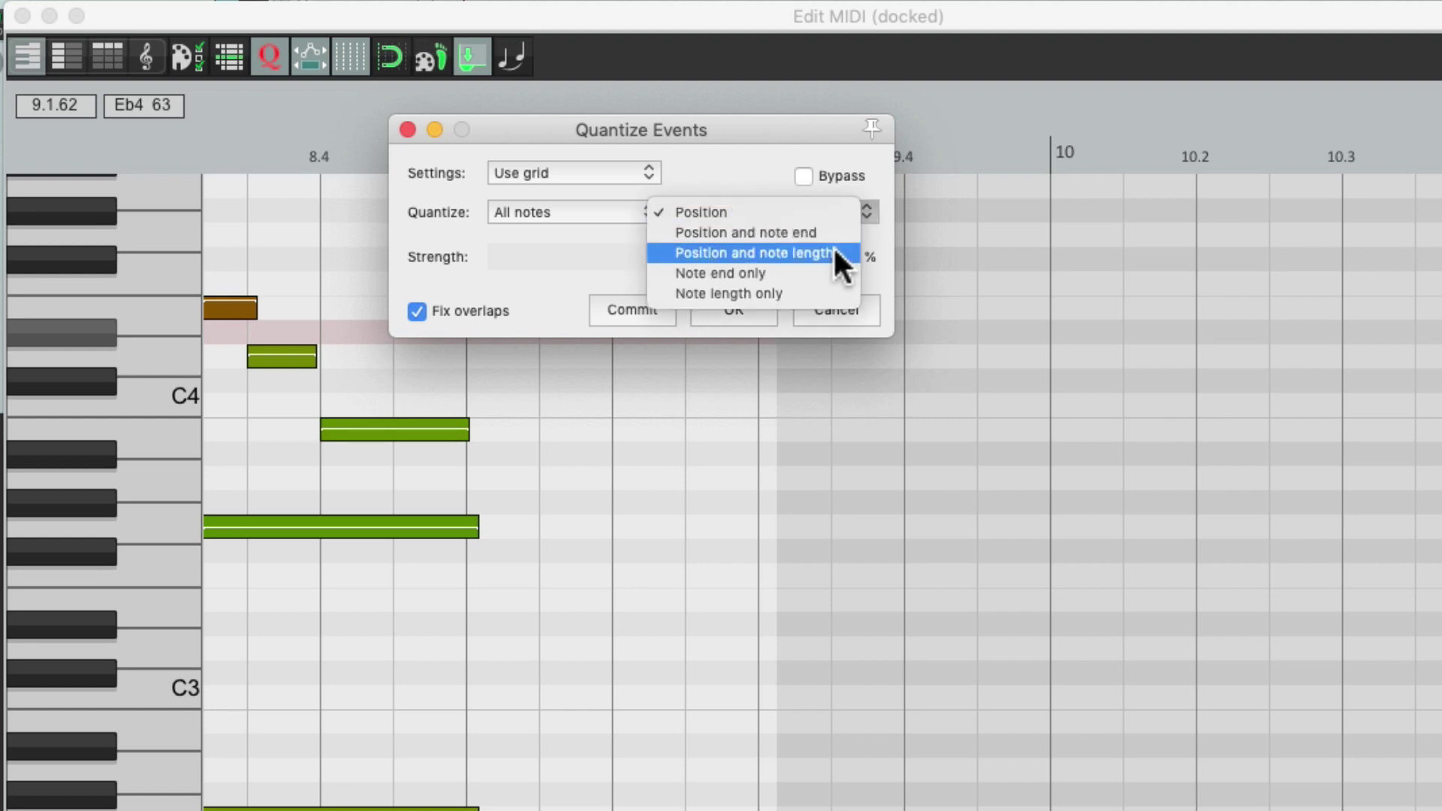
left_click(814, 206)
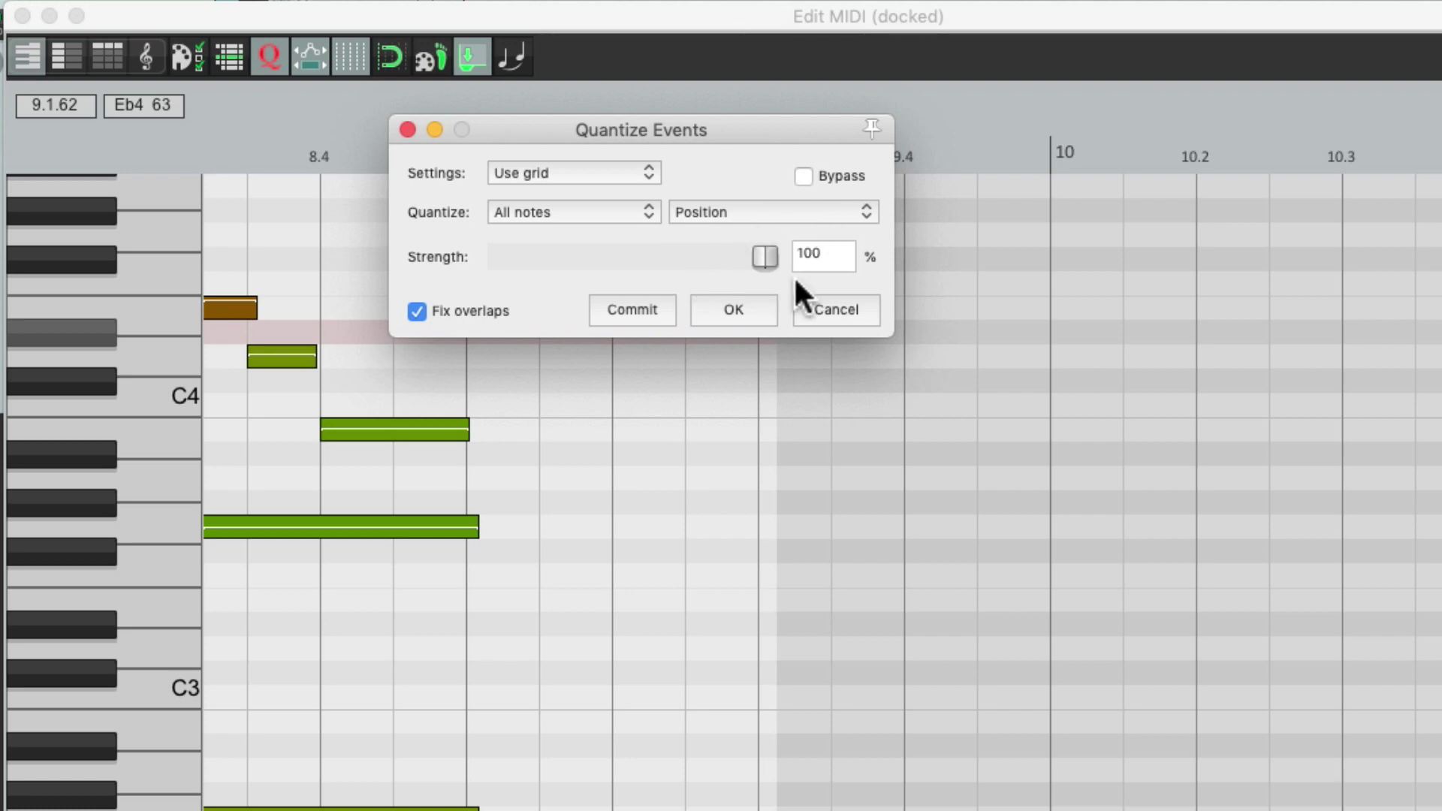
left_click(736, 306)
key("space")
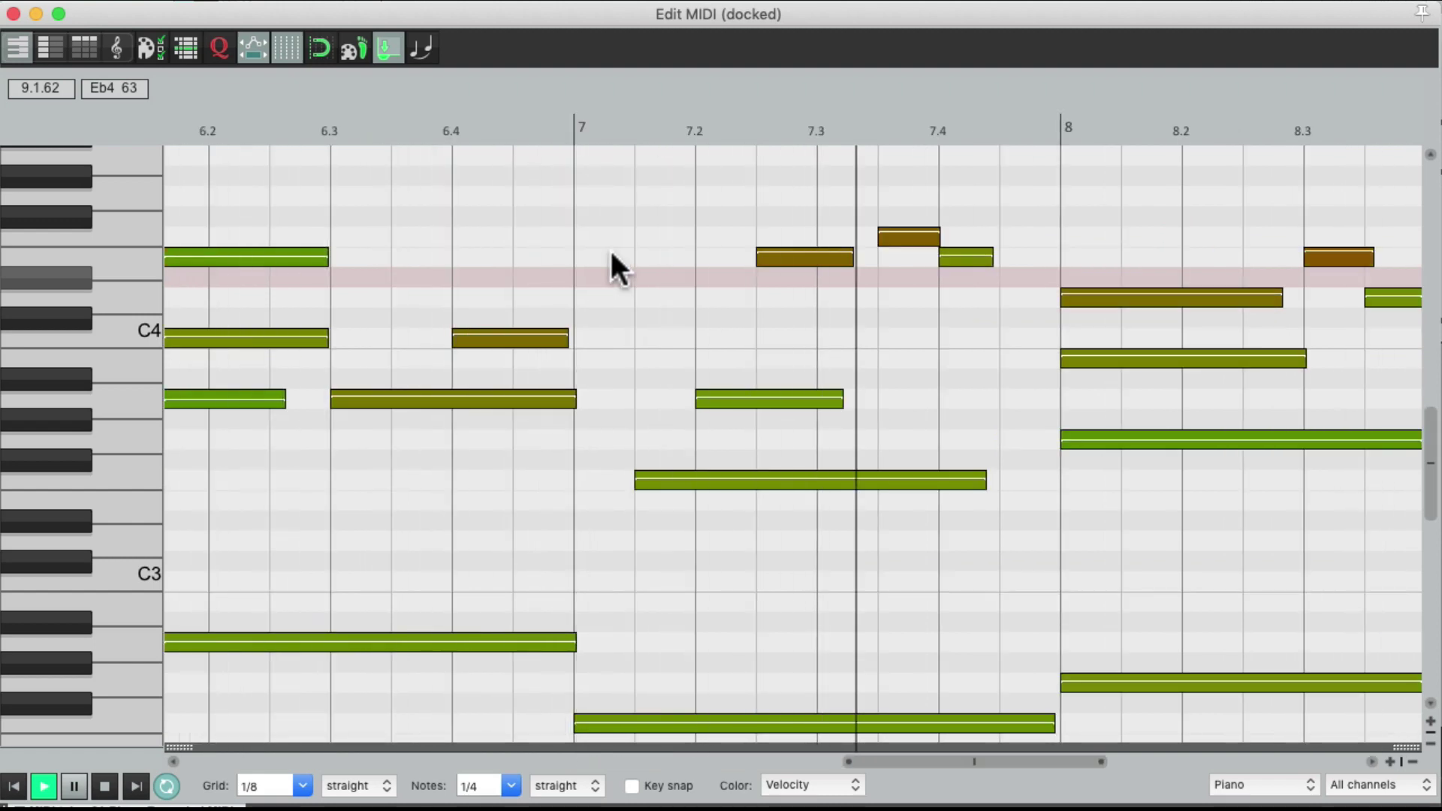
key("space")
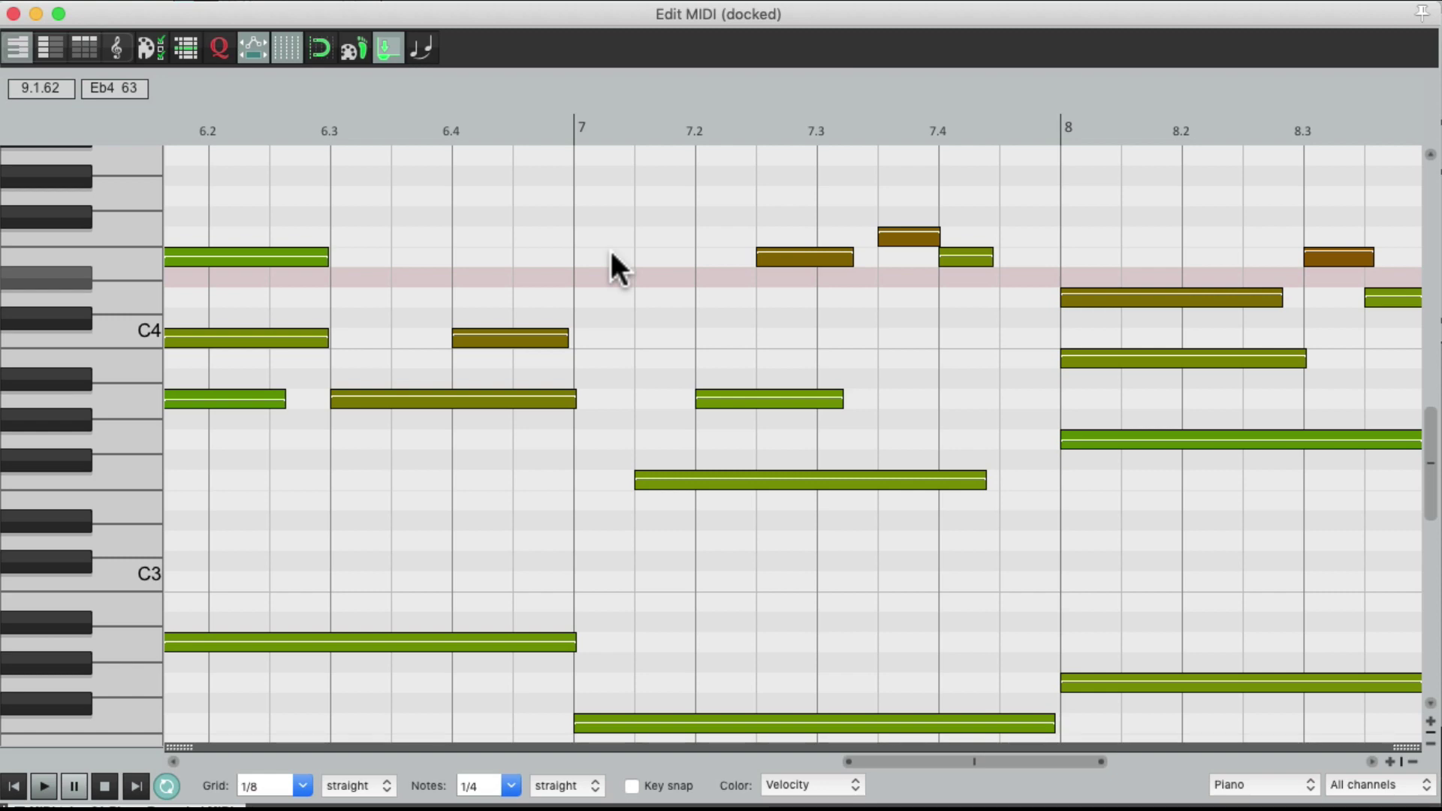
- Reopen the quantize settings, check the notes at 0% strength, and set the strength to 50%
left_click(220, 48)
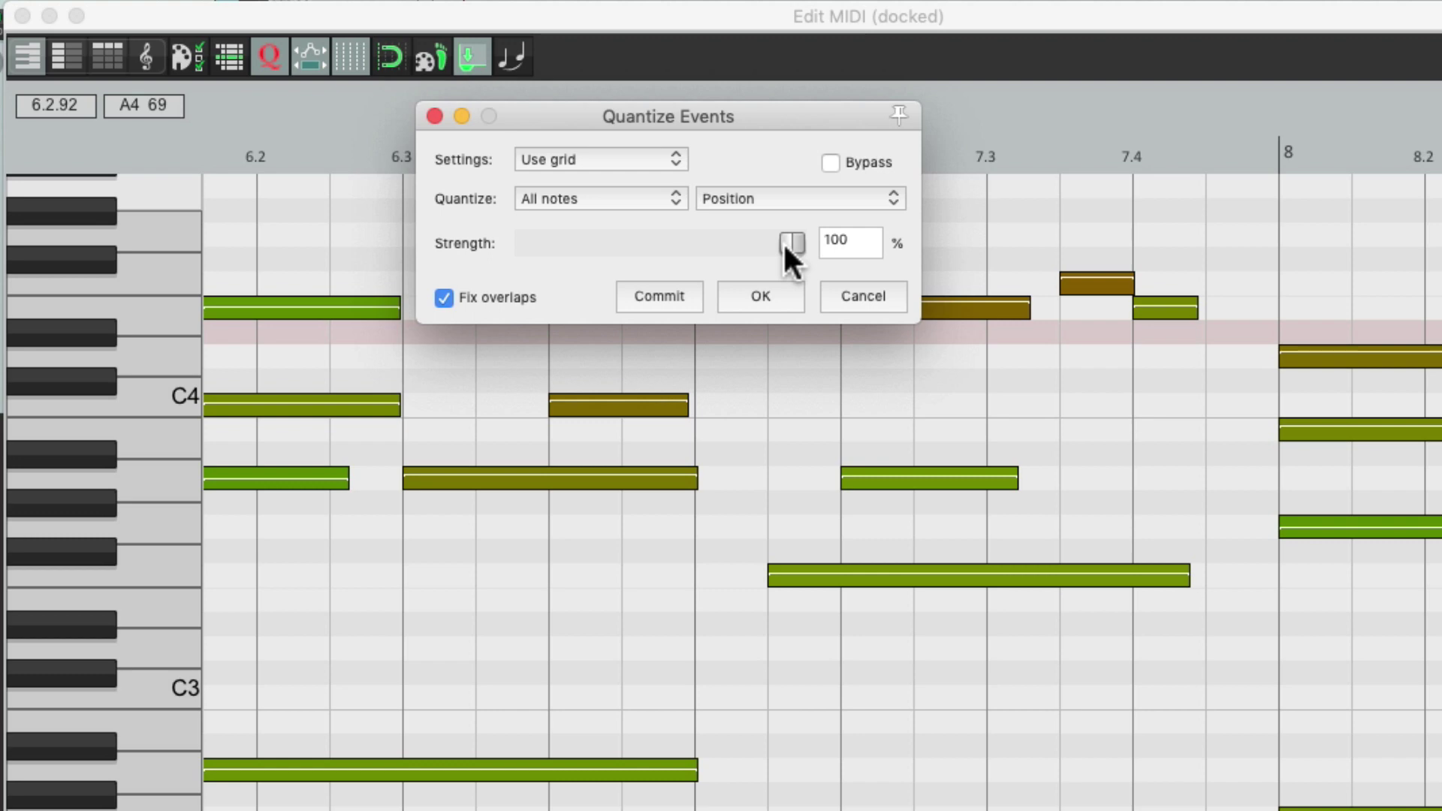
left_click_drag(784, 245, 487, 253)
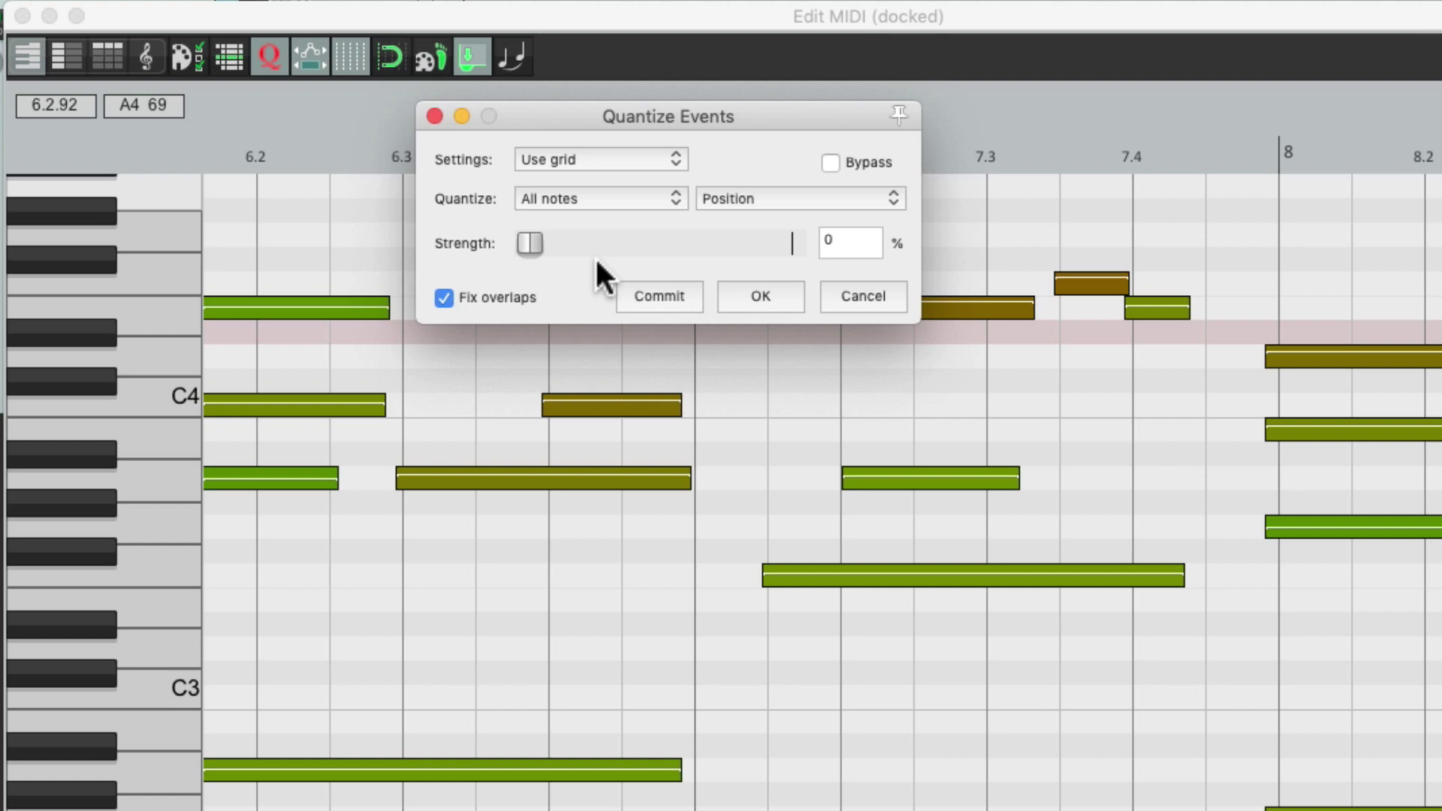
key("space")
key("space")
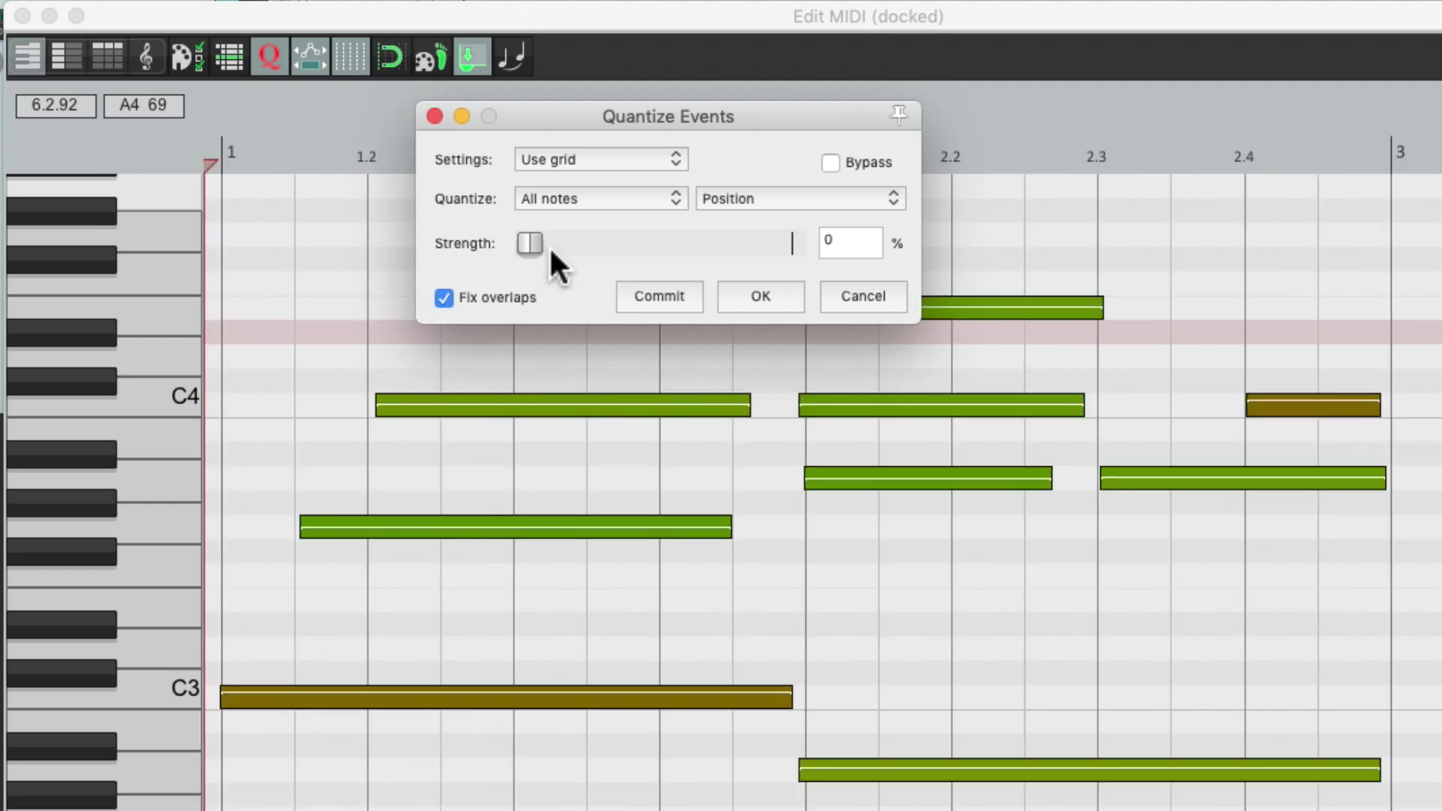
left_click_drag(531, 245, 662, 245)
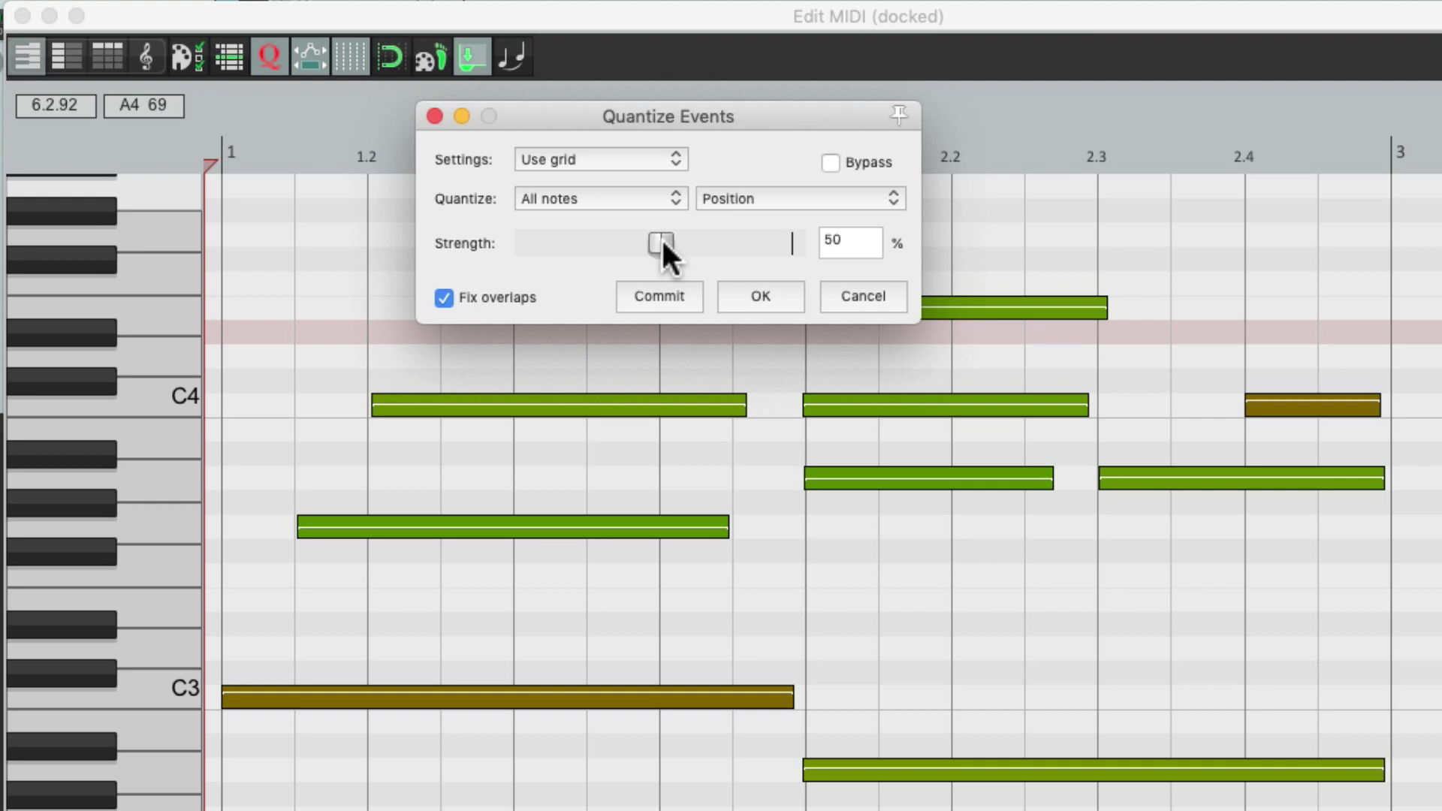
- After viewing the Manual options, return quantize to Use grid and apply it to all notes at 50% strength, with playback
left_click(614, 154)
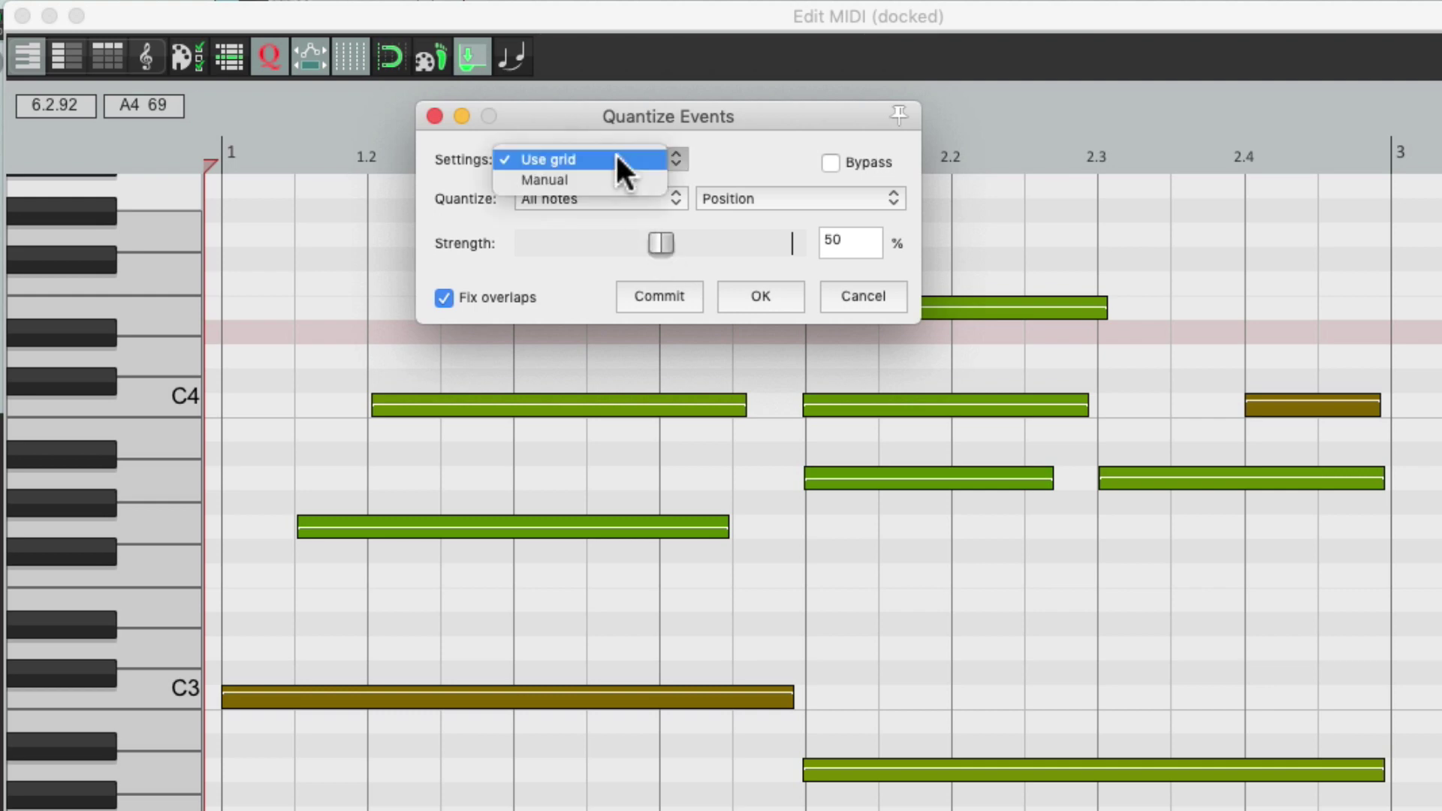
left_click(612, 177)
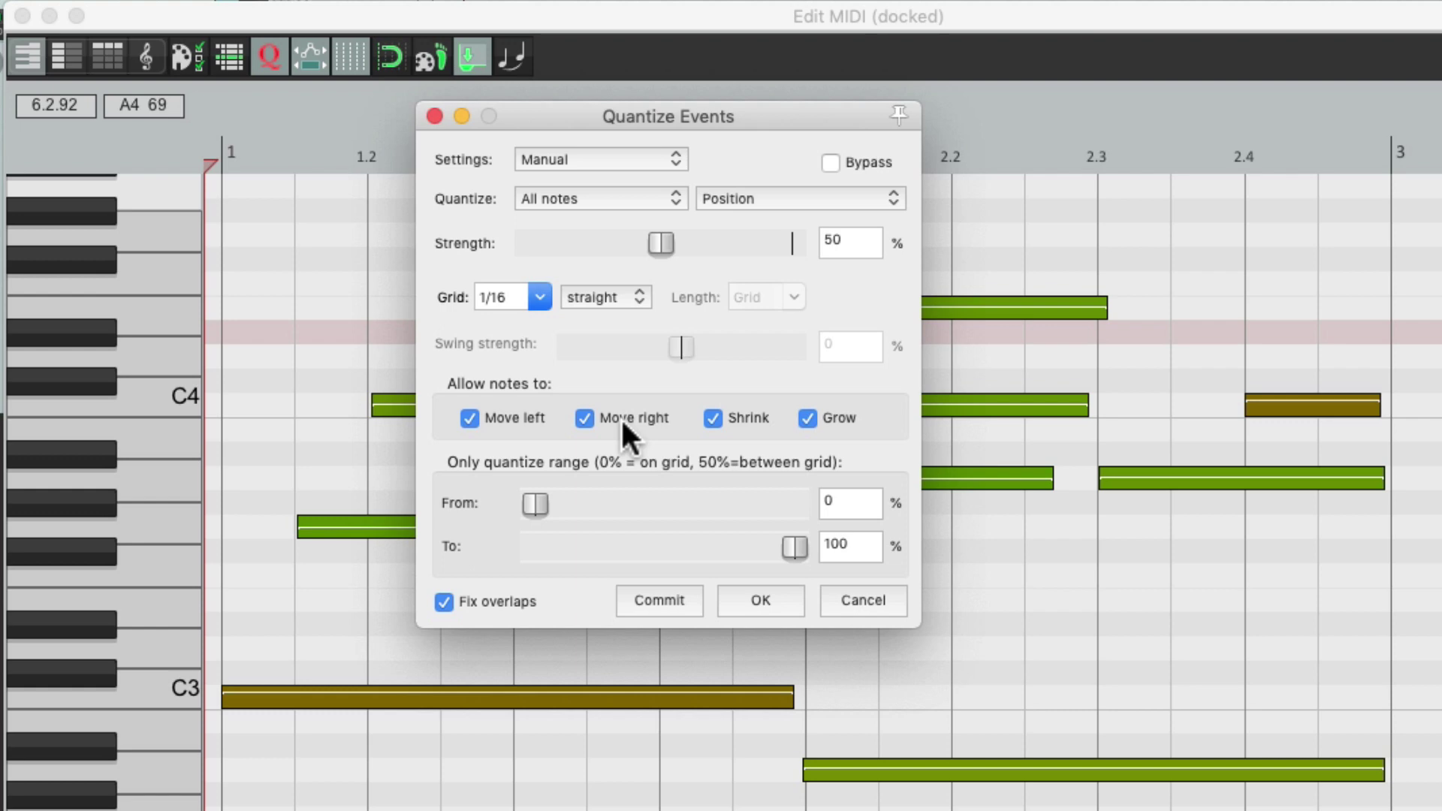
left_click(598, 157)
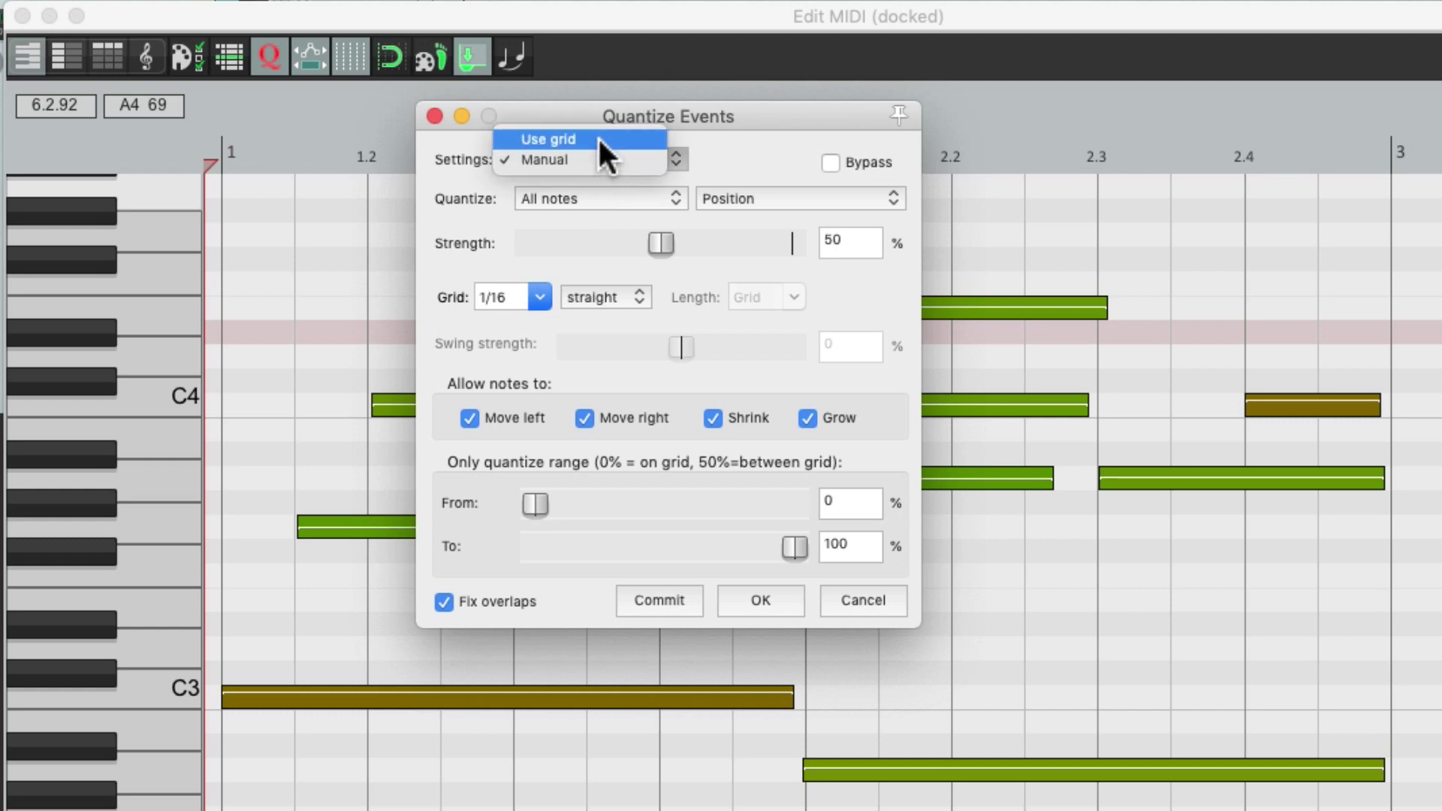
left_click(597, 138)
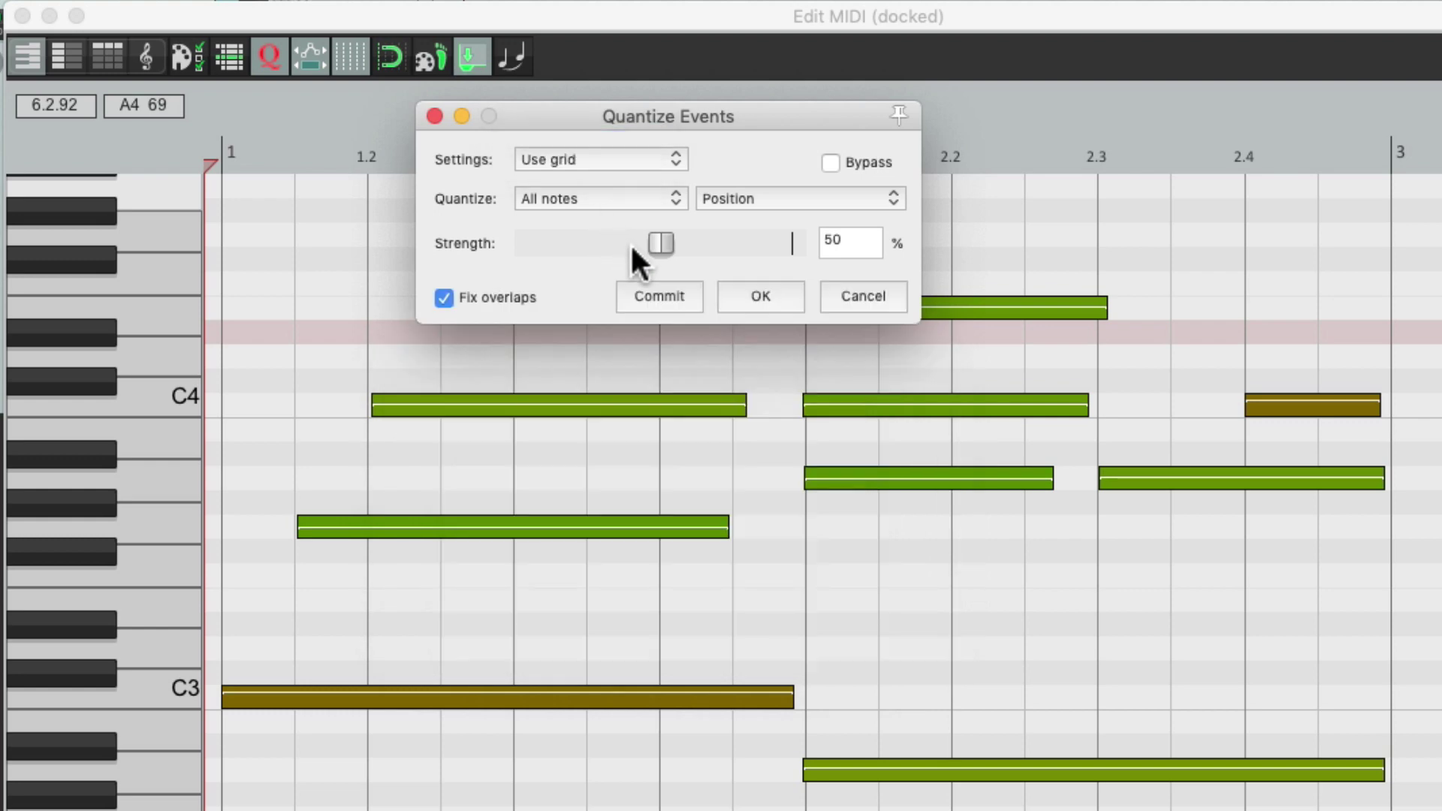
left_click(743, 301)
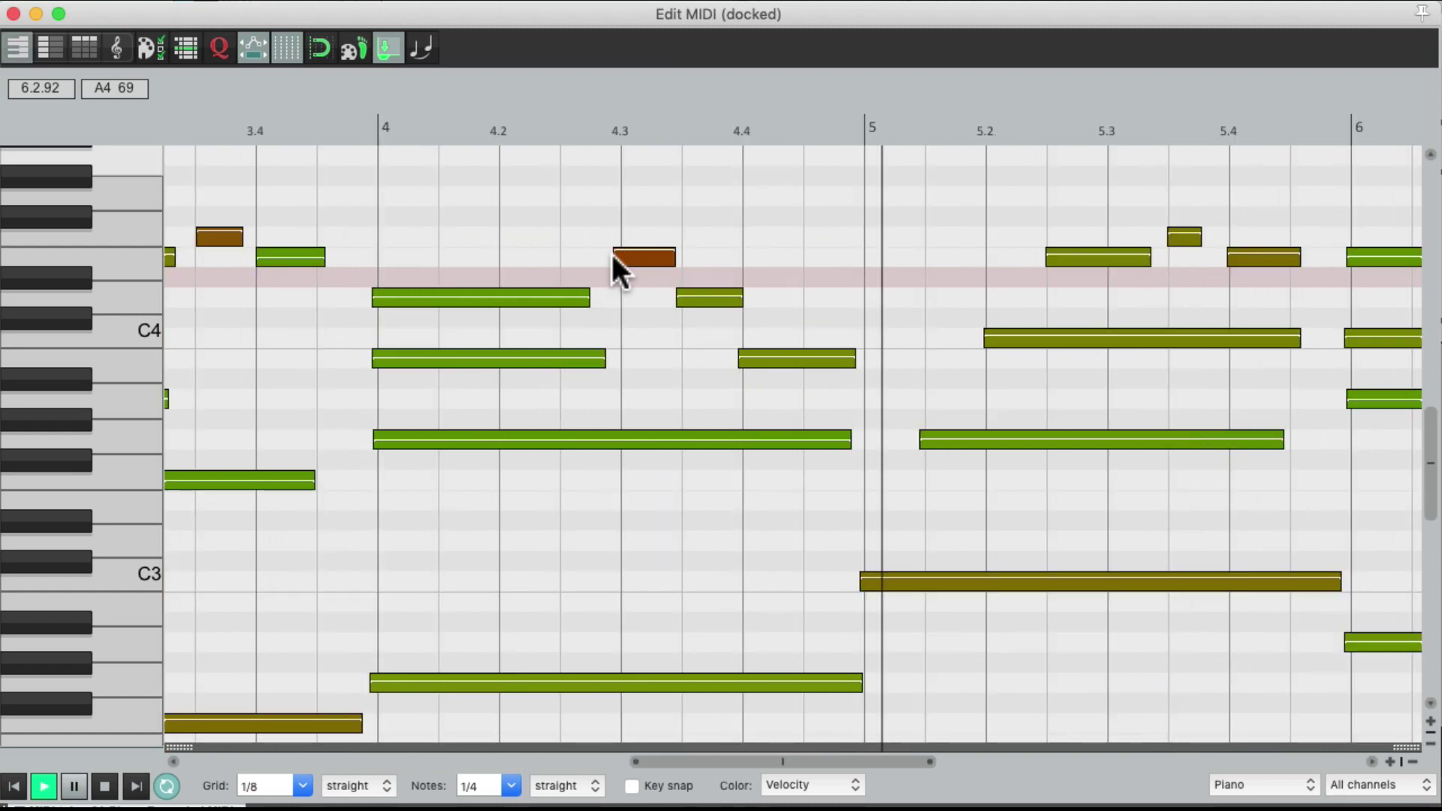
key("space")
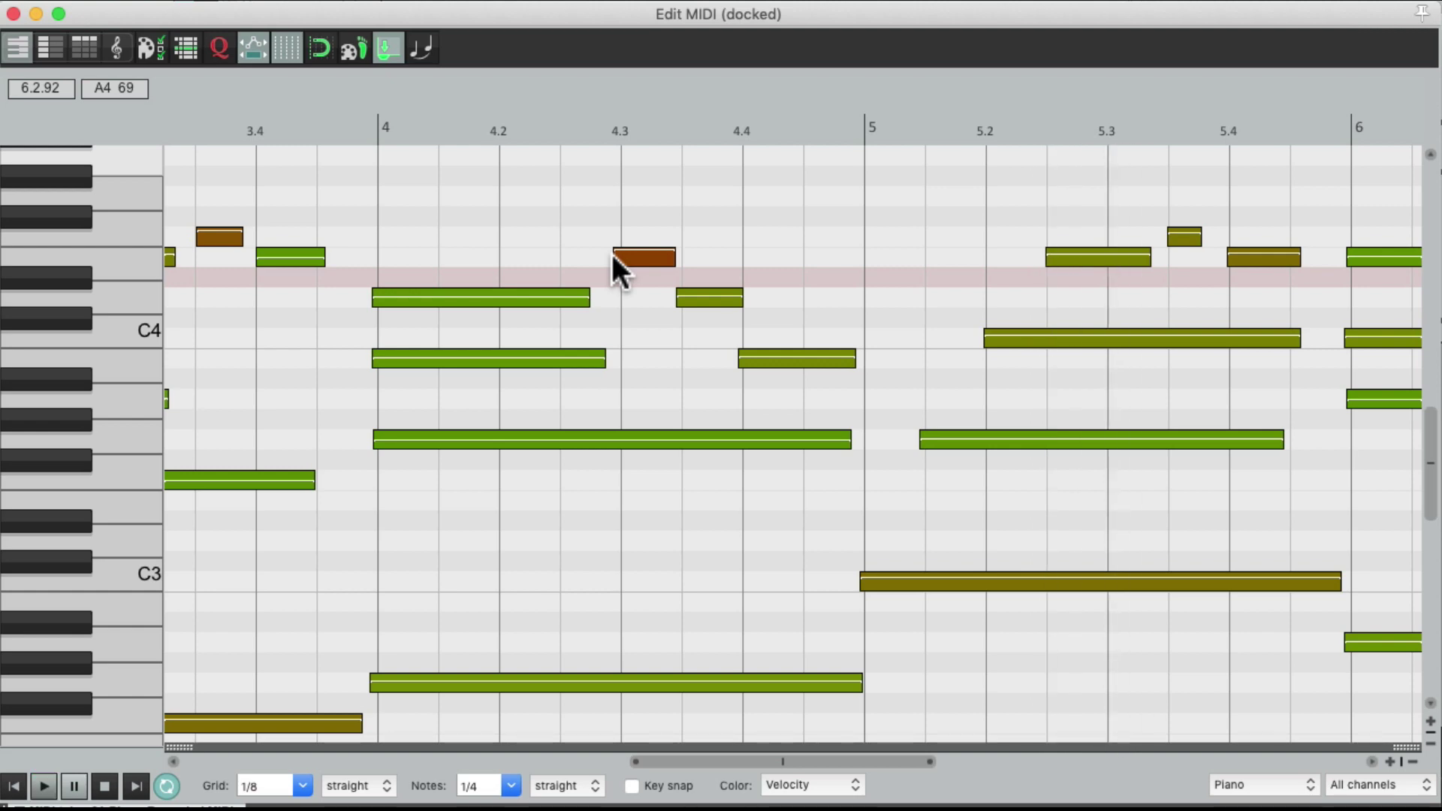
- Set the quantize strength to 100%, close the settings, and examine the note timing around bar 2
left_click(226, 51)
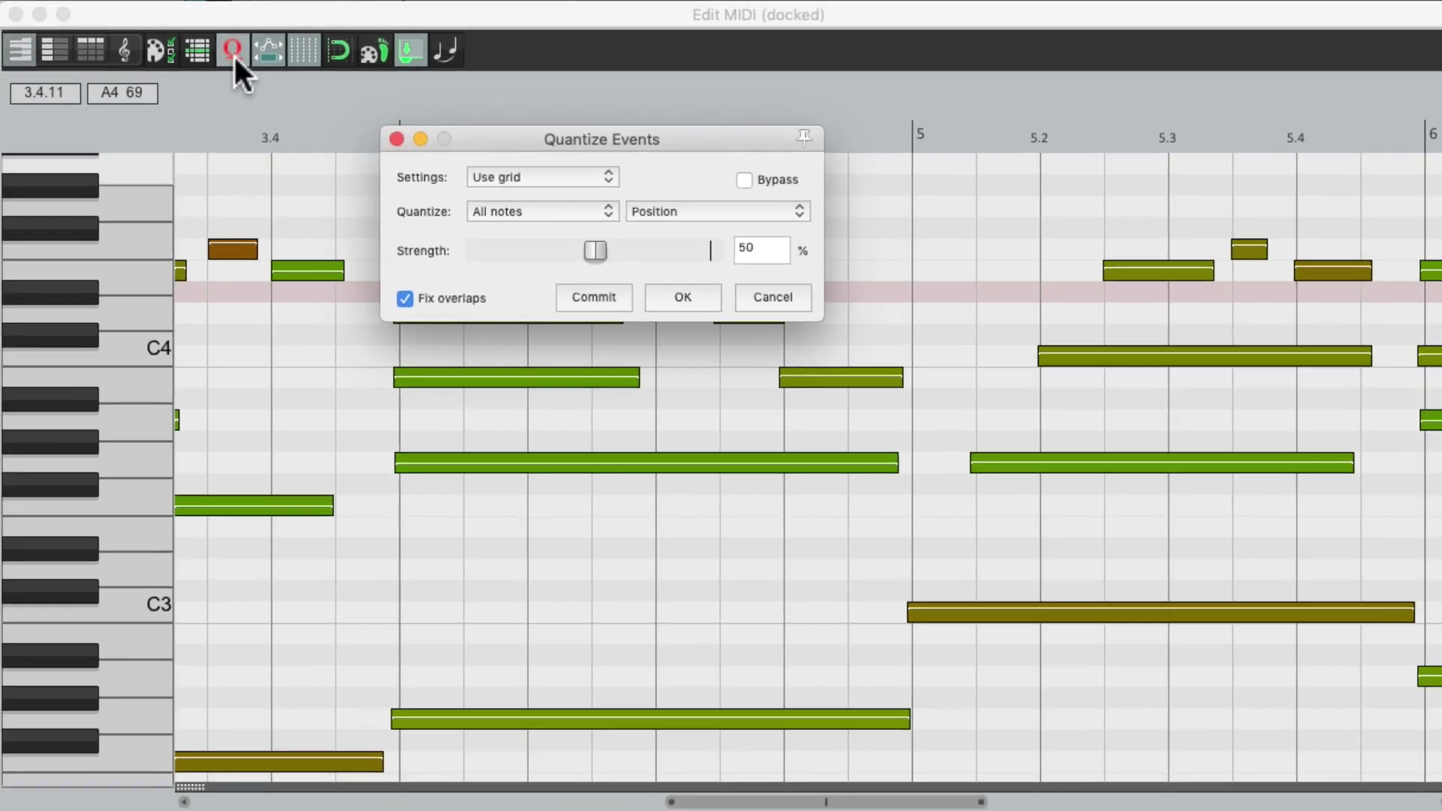
left_click_drag(672, 284, 873, 286)
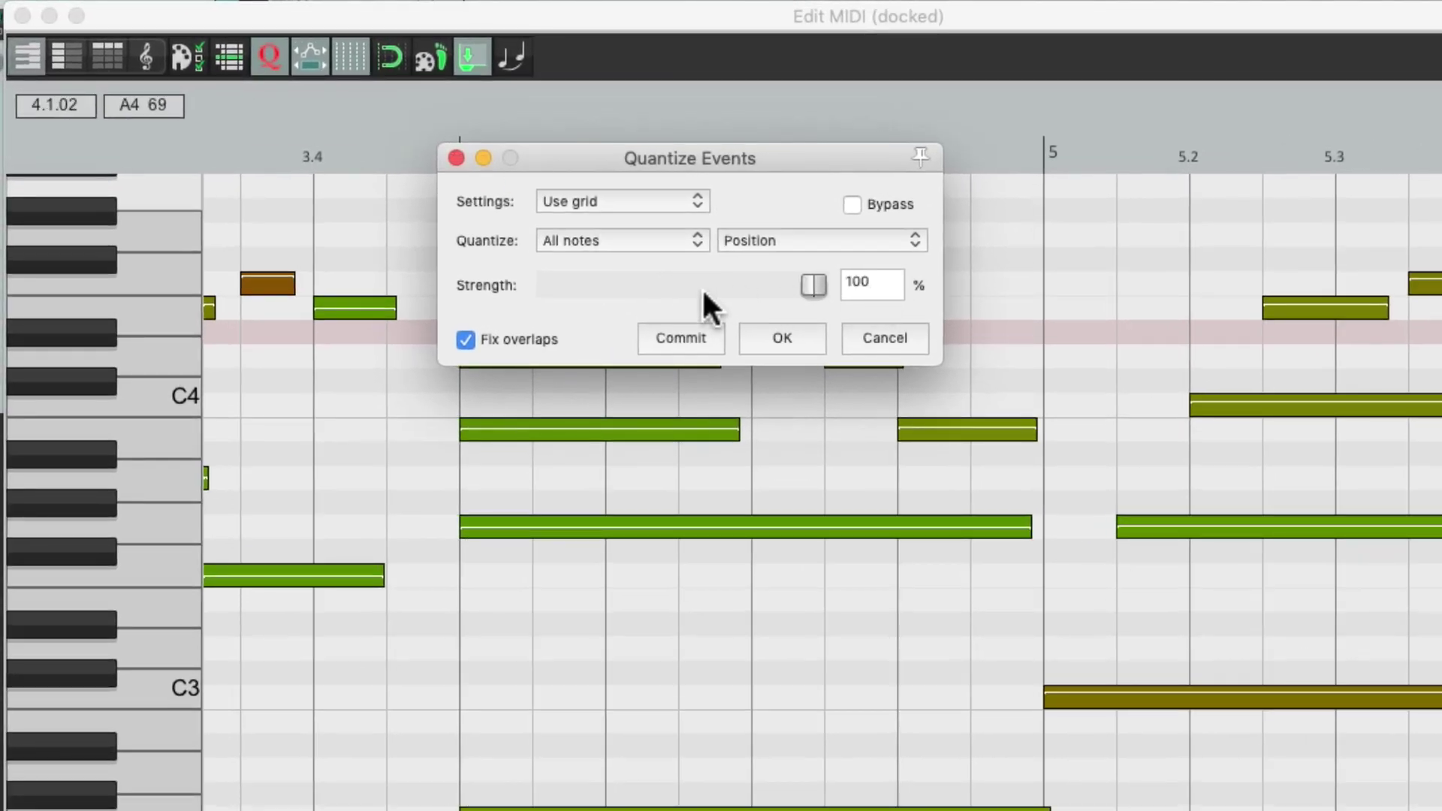
key("space")
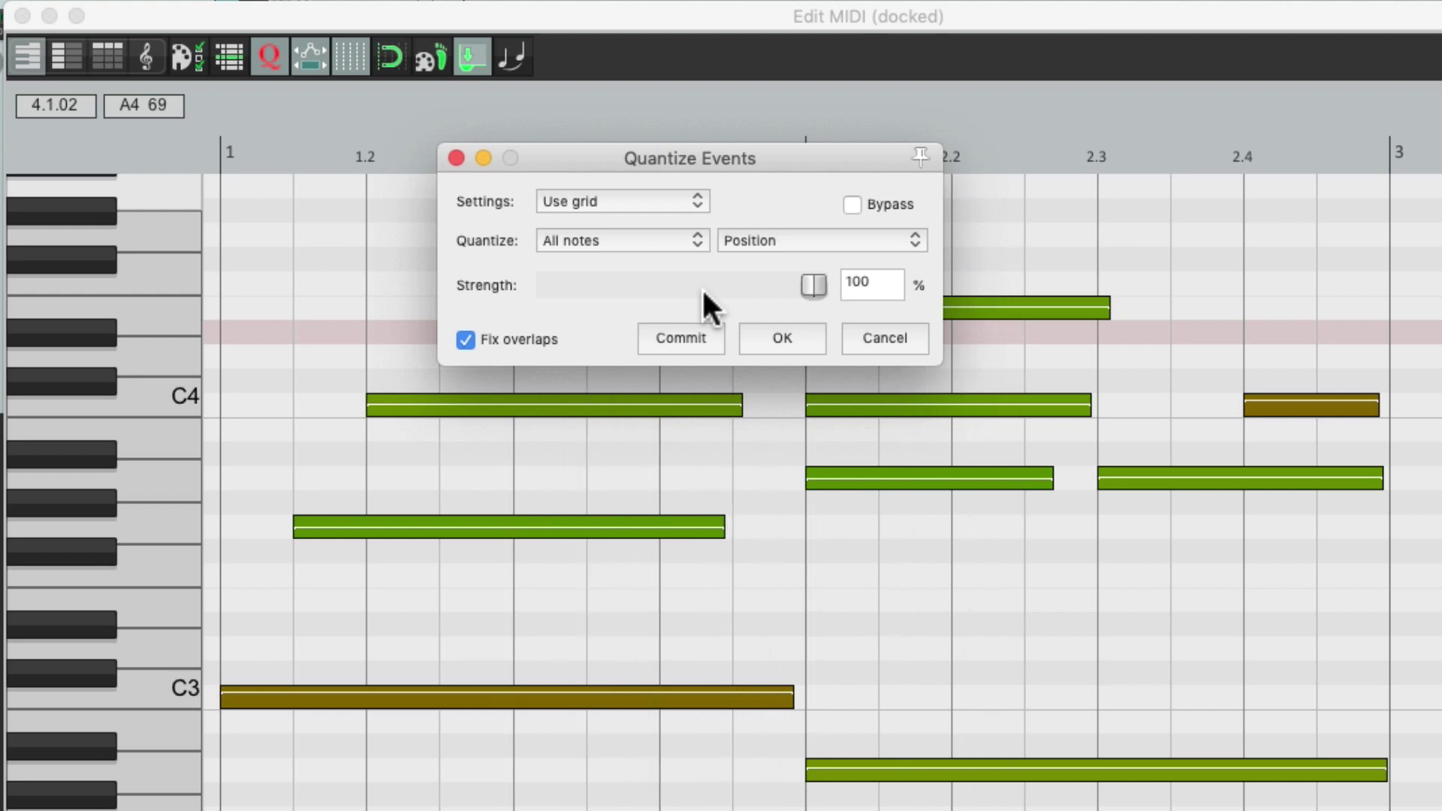
left_click(457, 158)
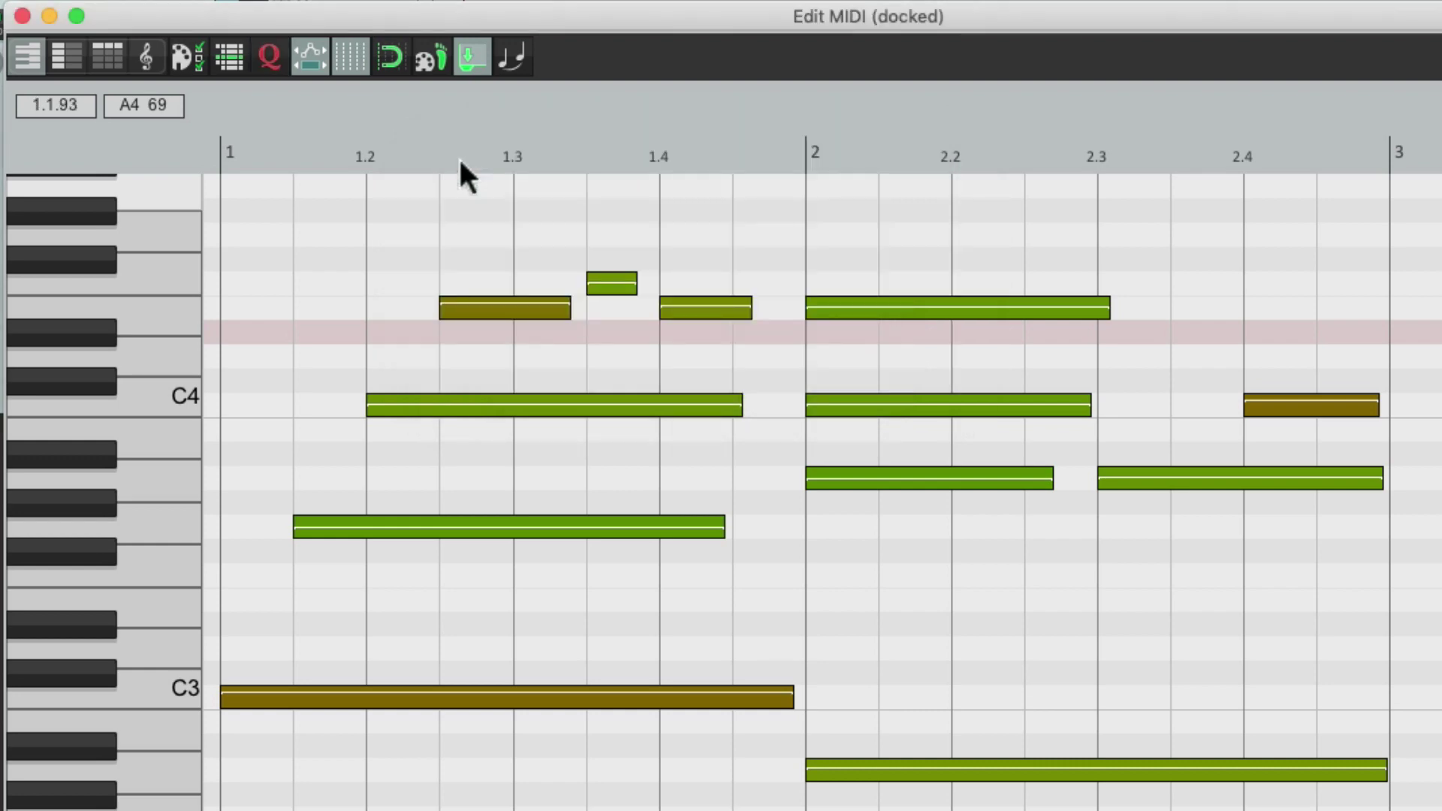
scroll(814, 560, "up", 8)
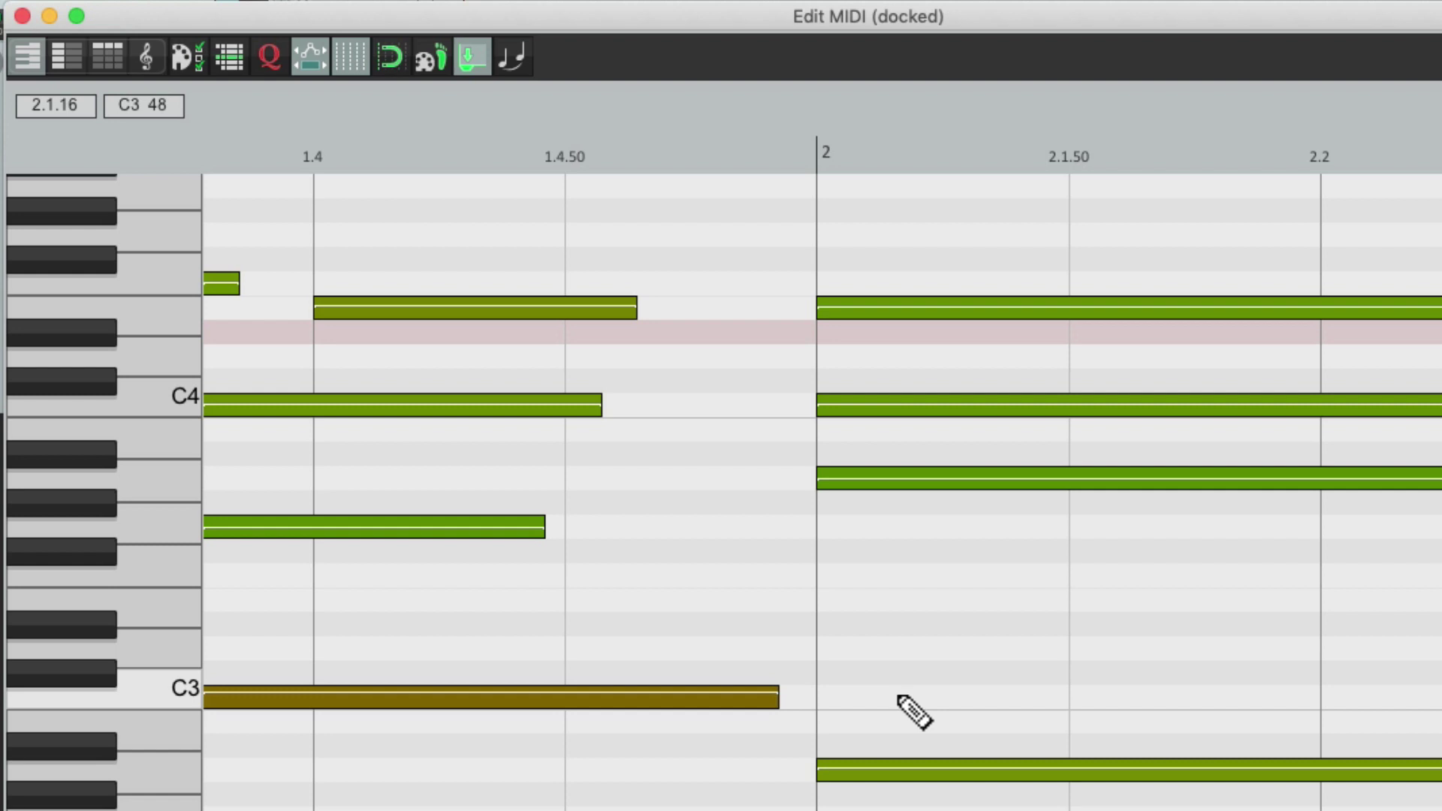
key("space")
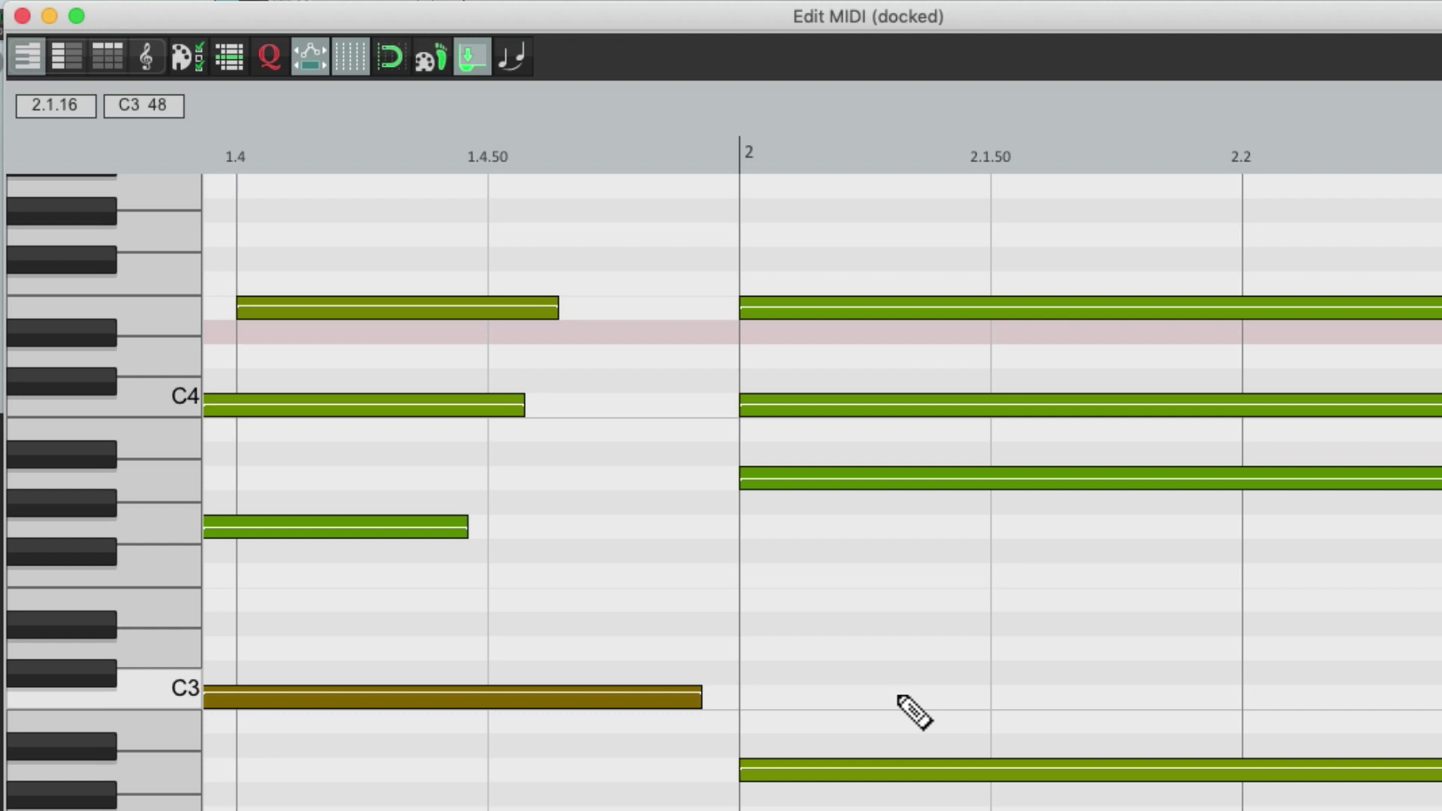
- Compare the notes at 0% quantize strength, apply a strength of 75% to all notes, and play back the result
left_click(272, 55)
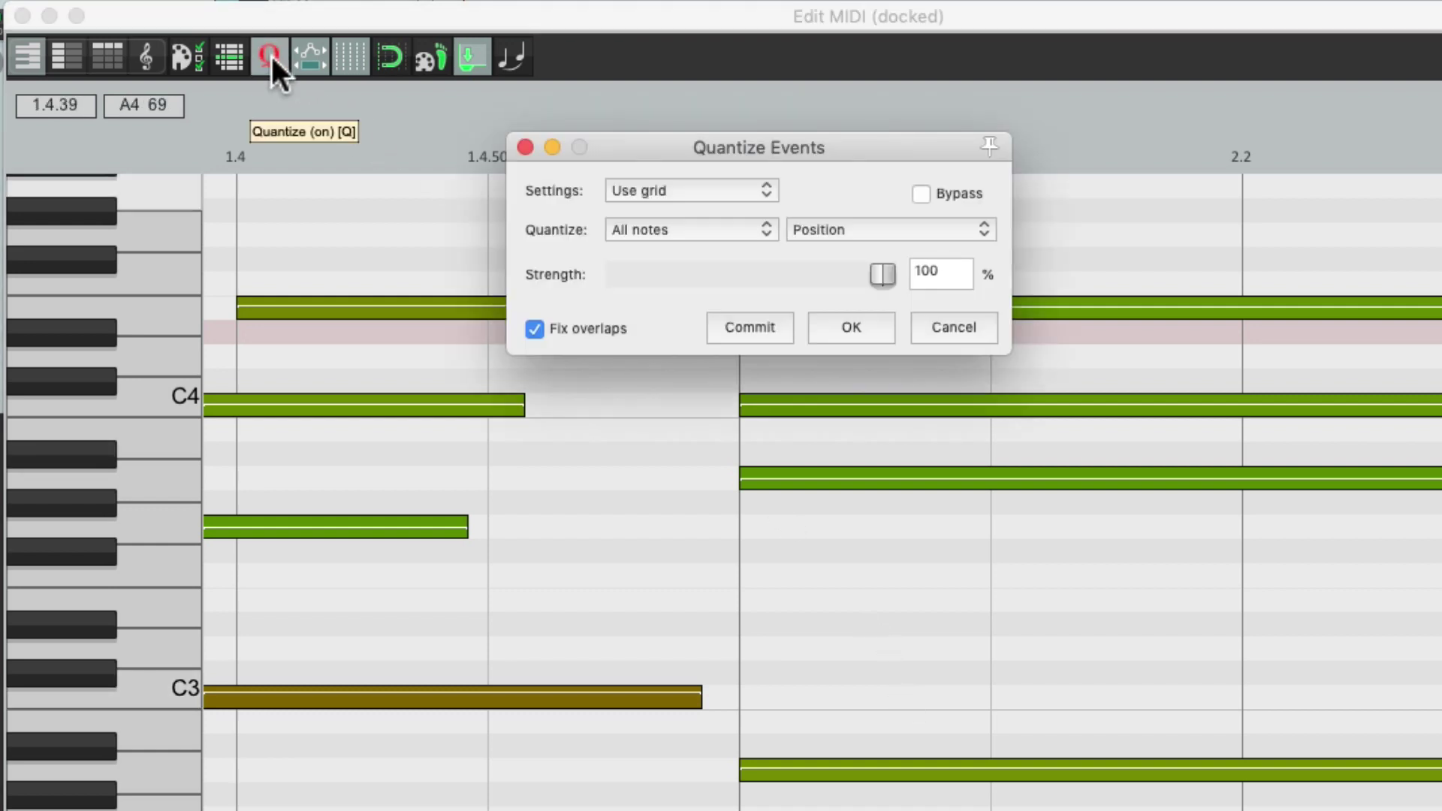
left_click_drag(881, 270, 500, 301)
left_click_drag(747, 135, 798, 44)
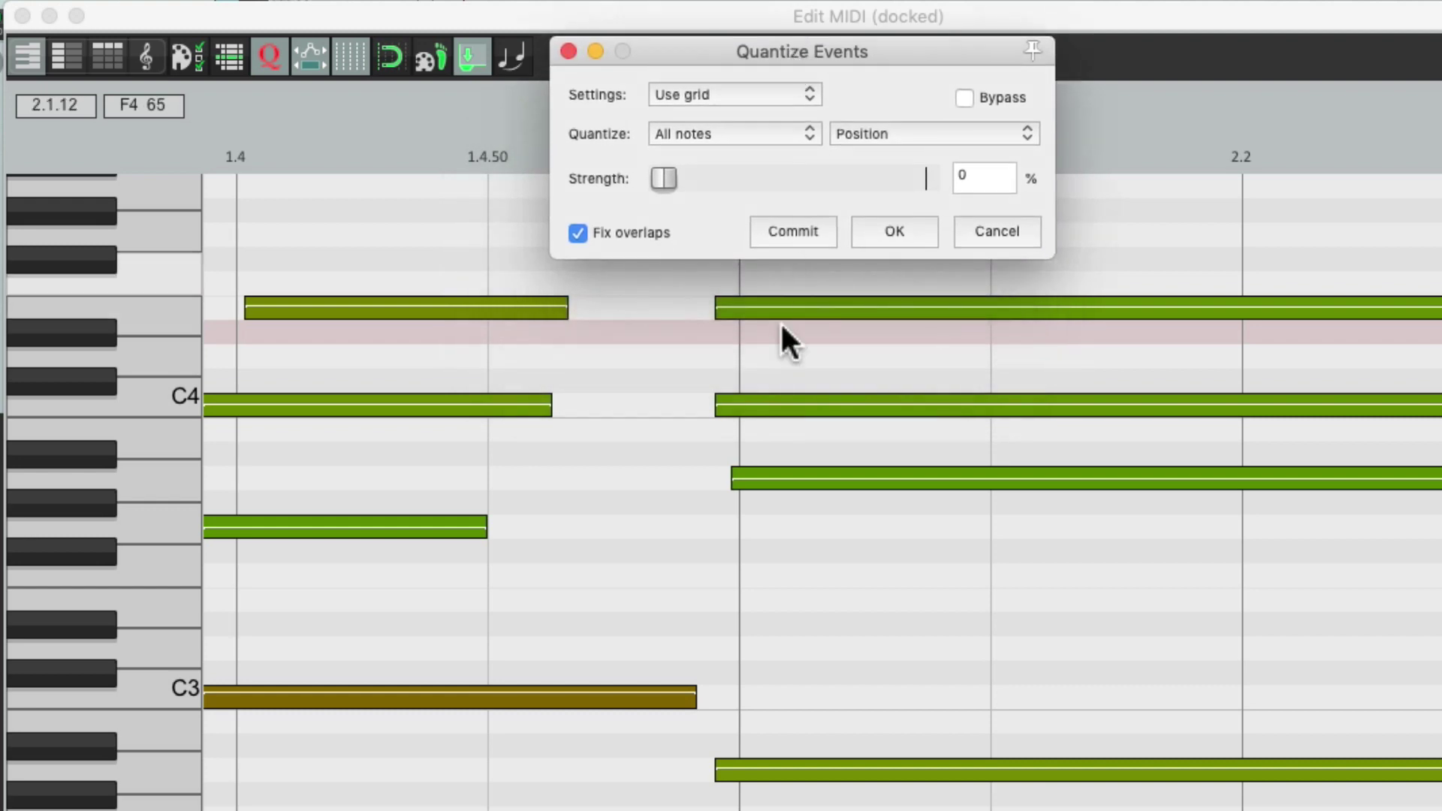
left_click_drag(666, 180, 862, 181)
left_click(871, 225)
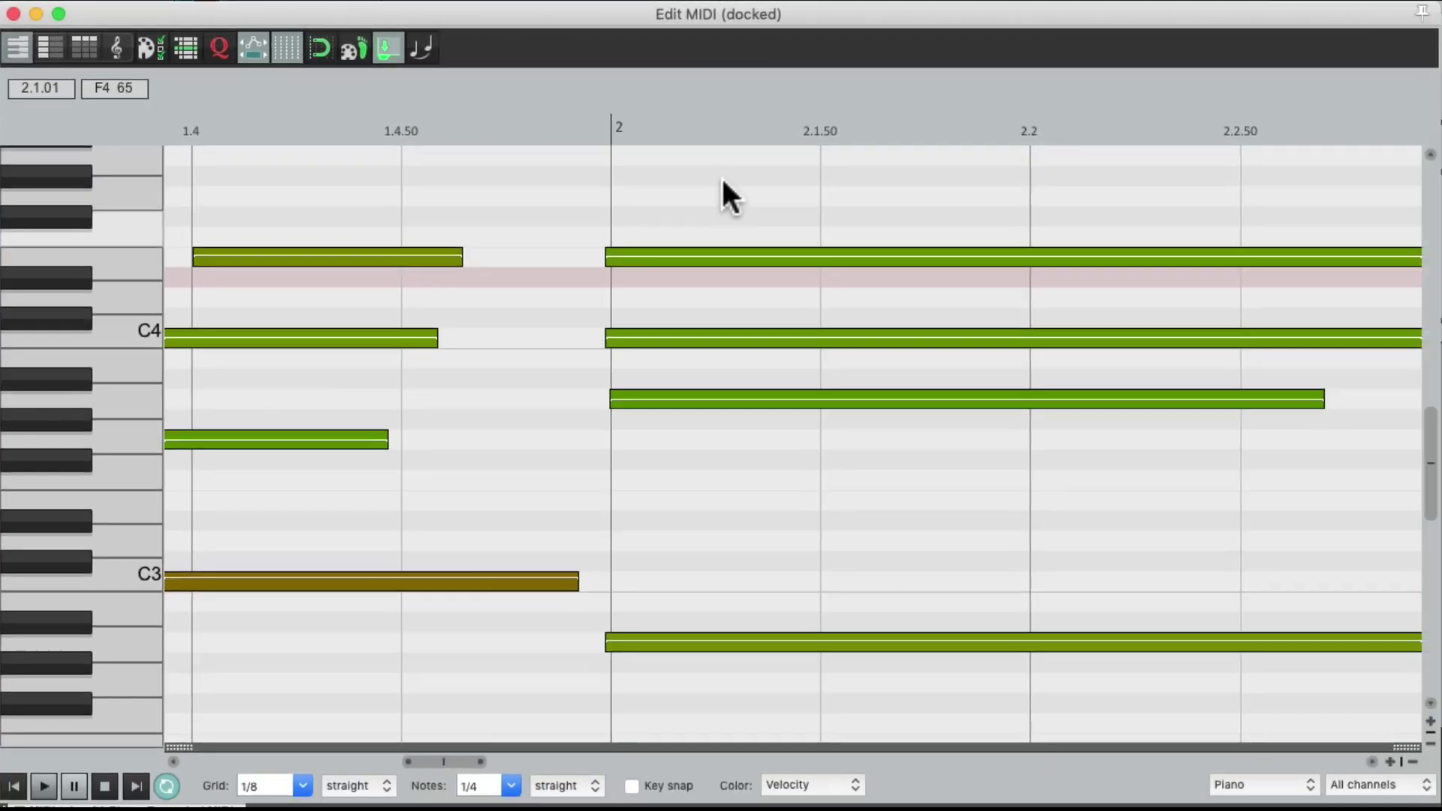
key("space")
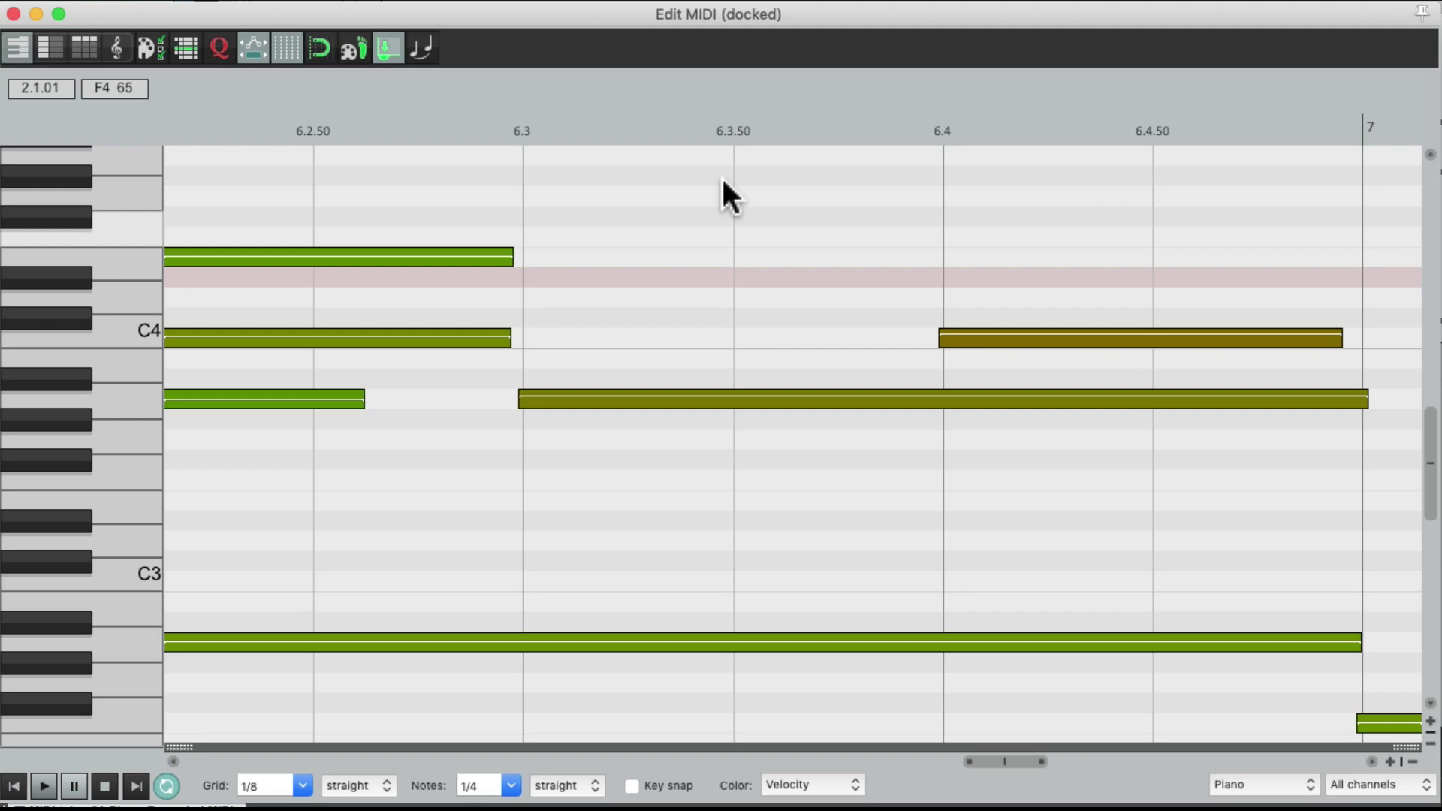
- Set the quantize strength for all piano notes to 50%, apply it, and play back the result
left_click(220, 49)
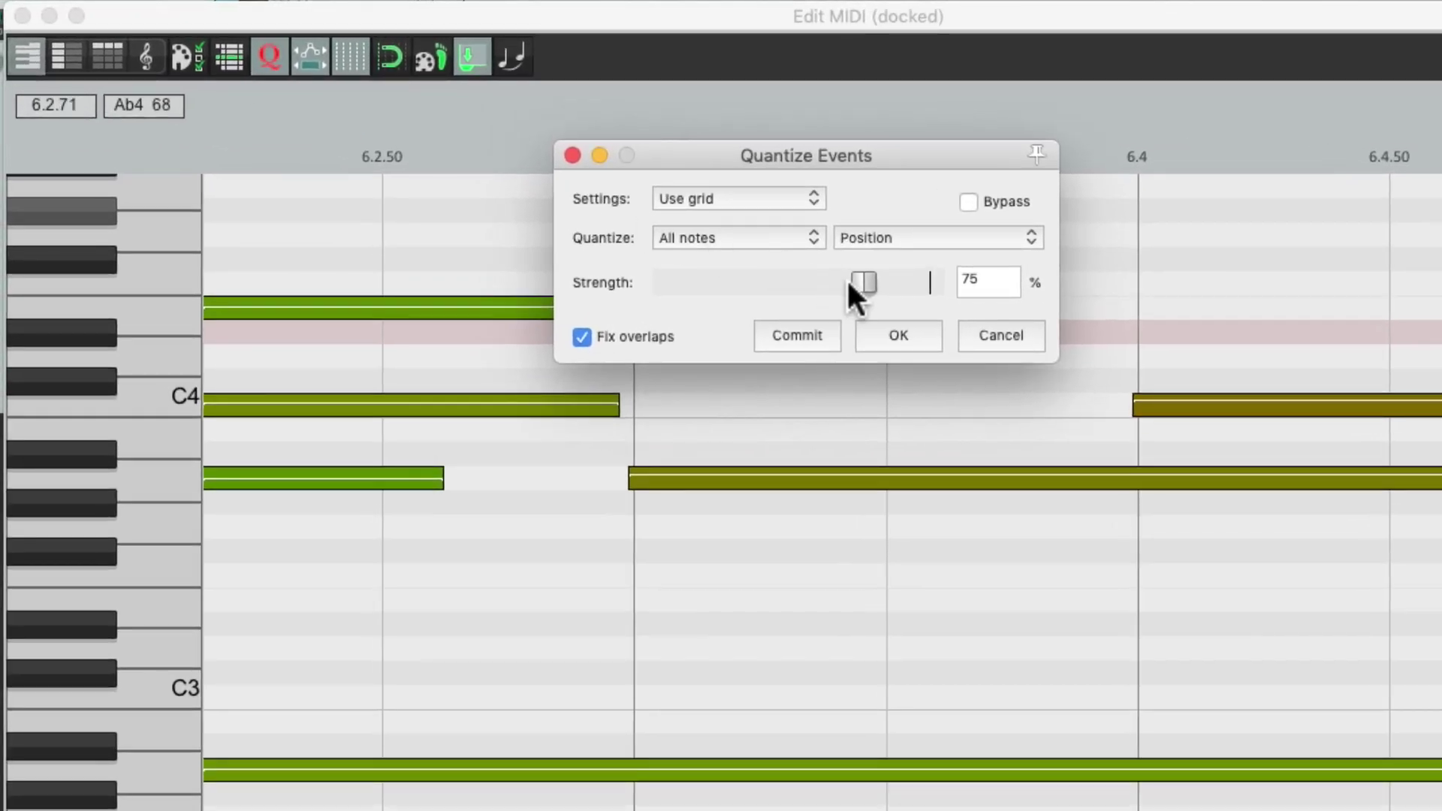
left_click_drag(855, 283, 795, 289)
left_click(864, 330)
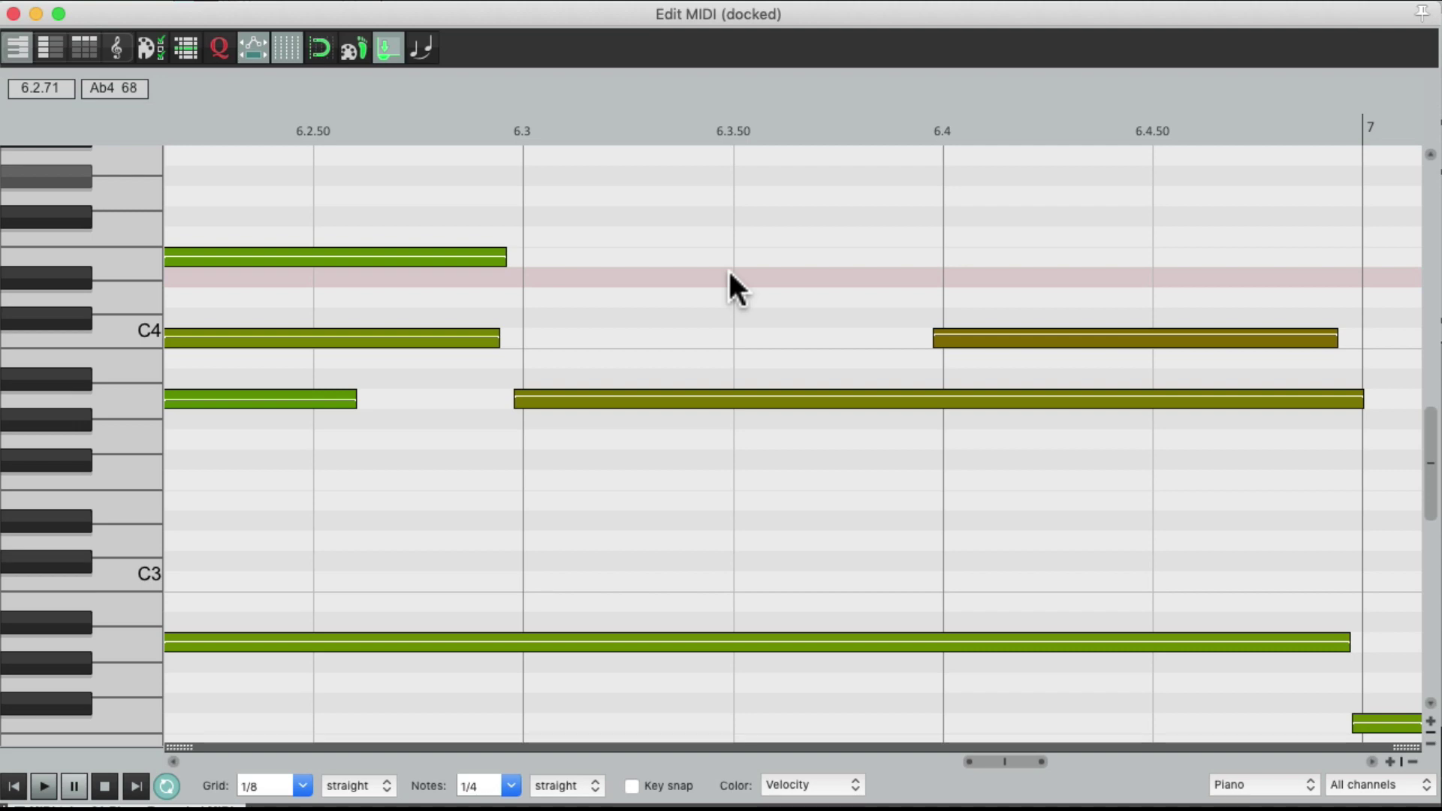
key("space")
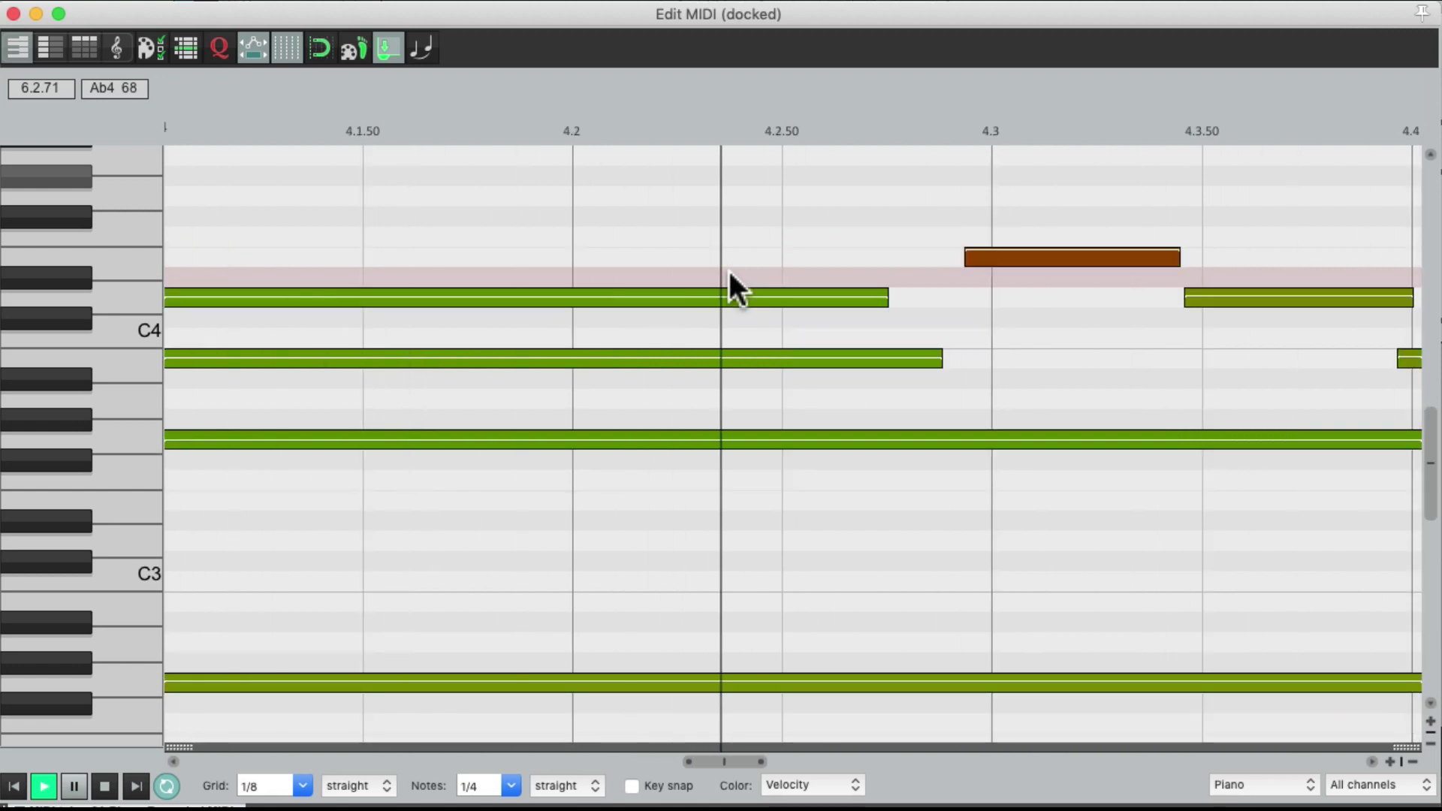
key("space")
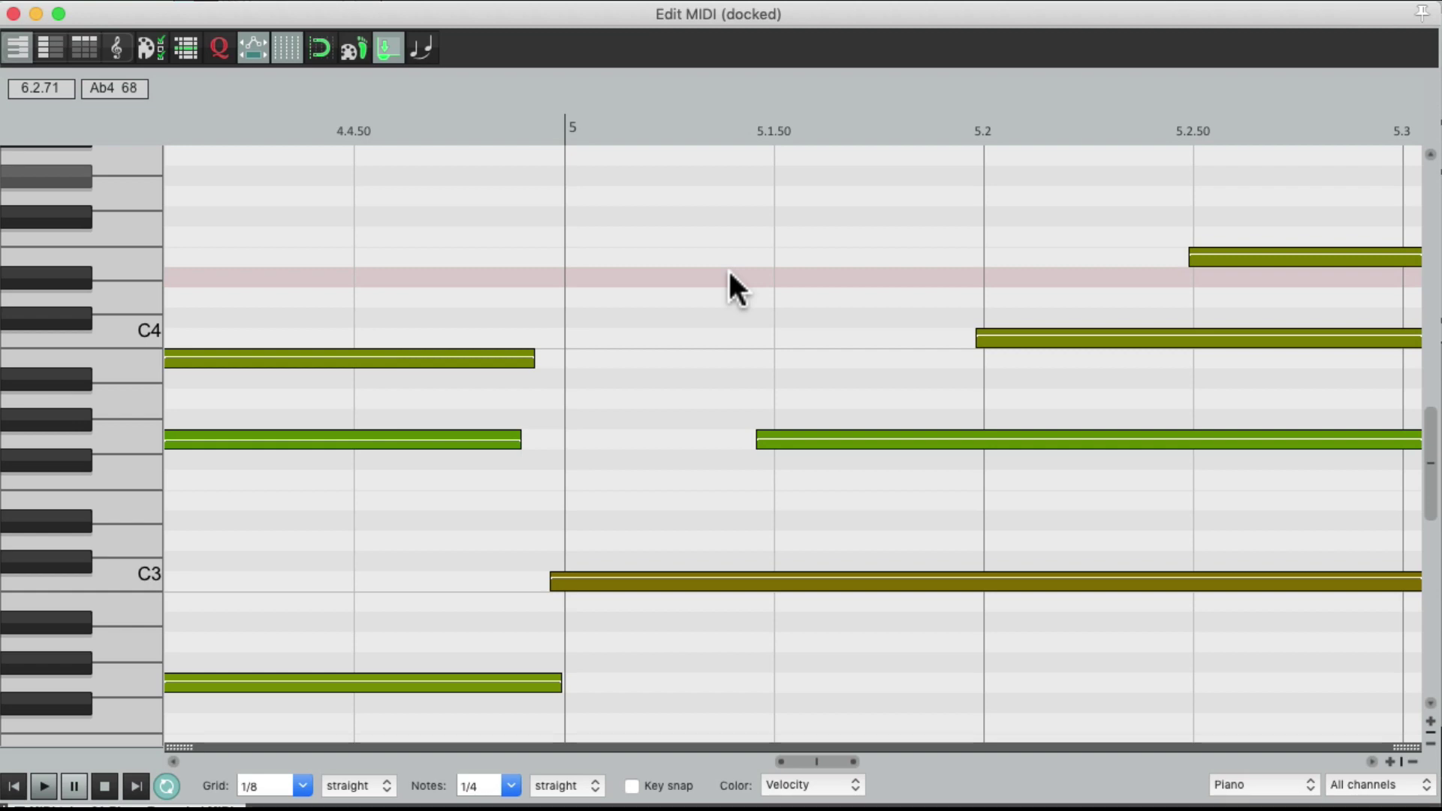
- Select the piano notes in bars 1 to 4 and quantize only the selected notes' position at 50% strength
scroll(728, 276, "down", 5)
scroll(719, 276, "down", 3)
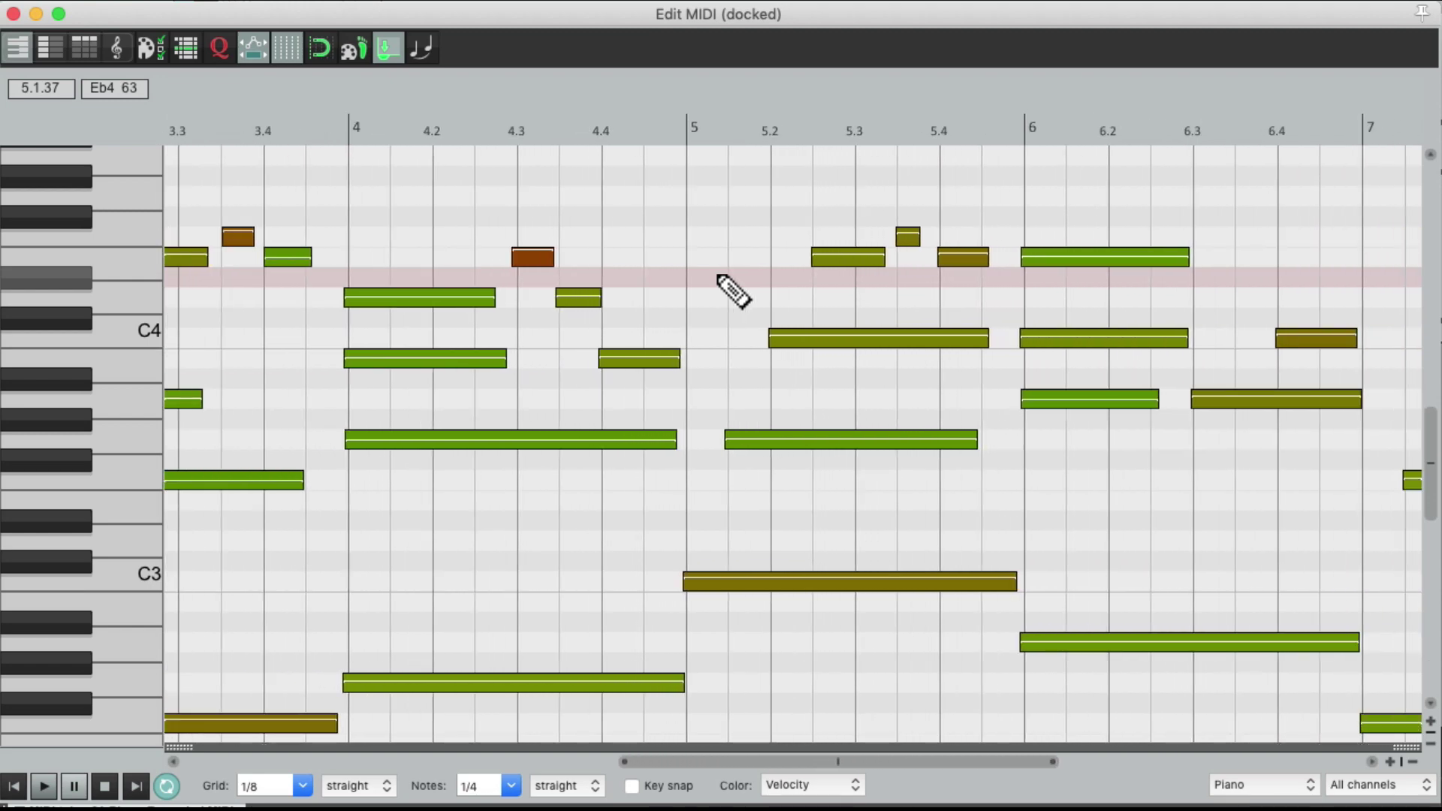
scroll(719, 277, "down", 9)
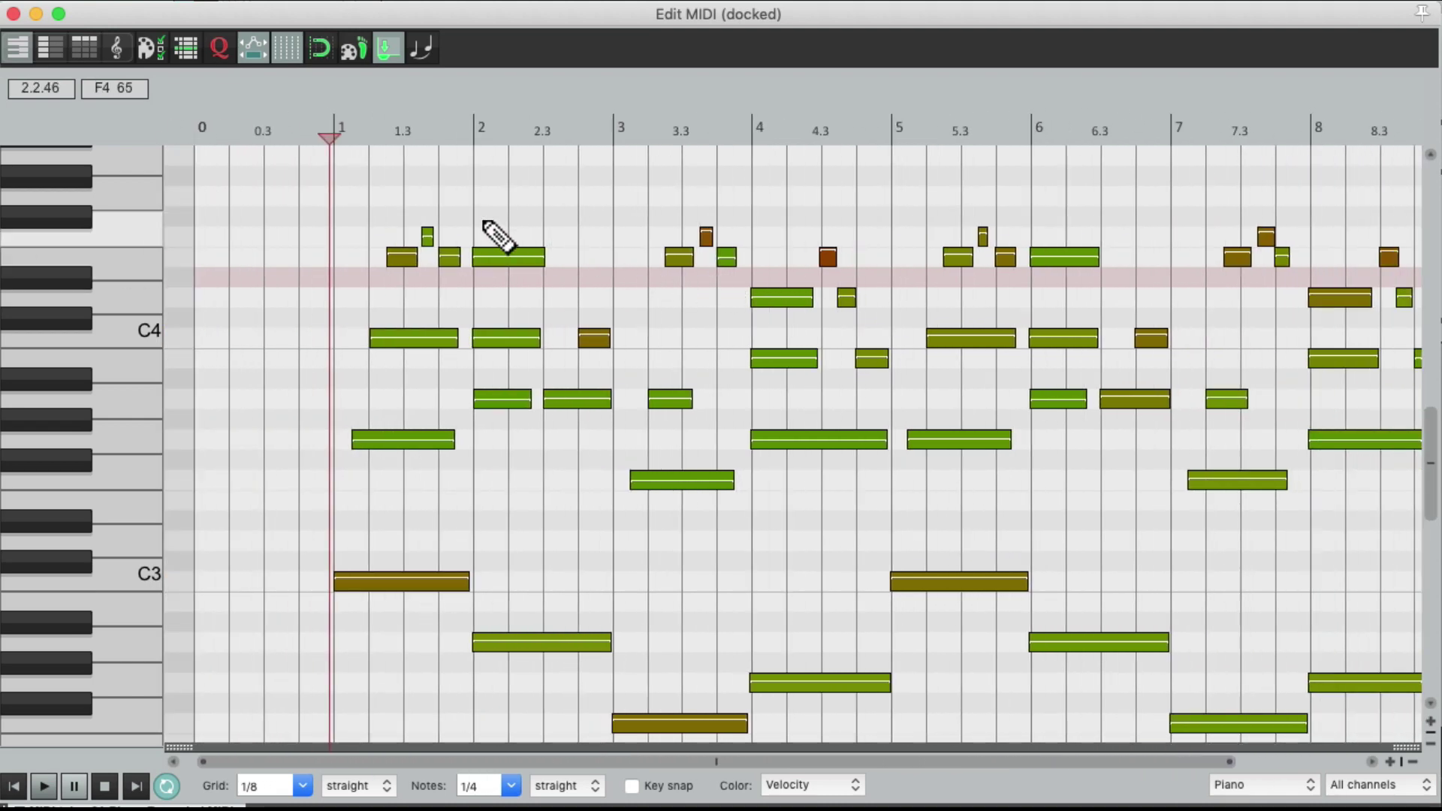
left_click_drag(345, 195, 871, 733)
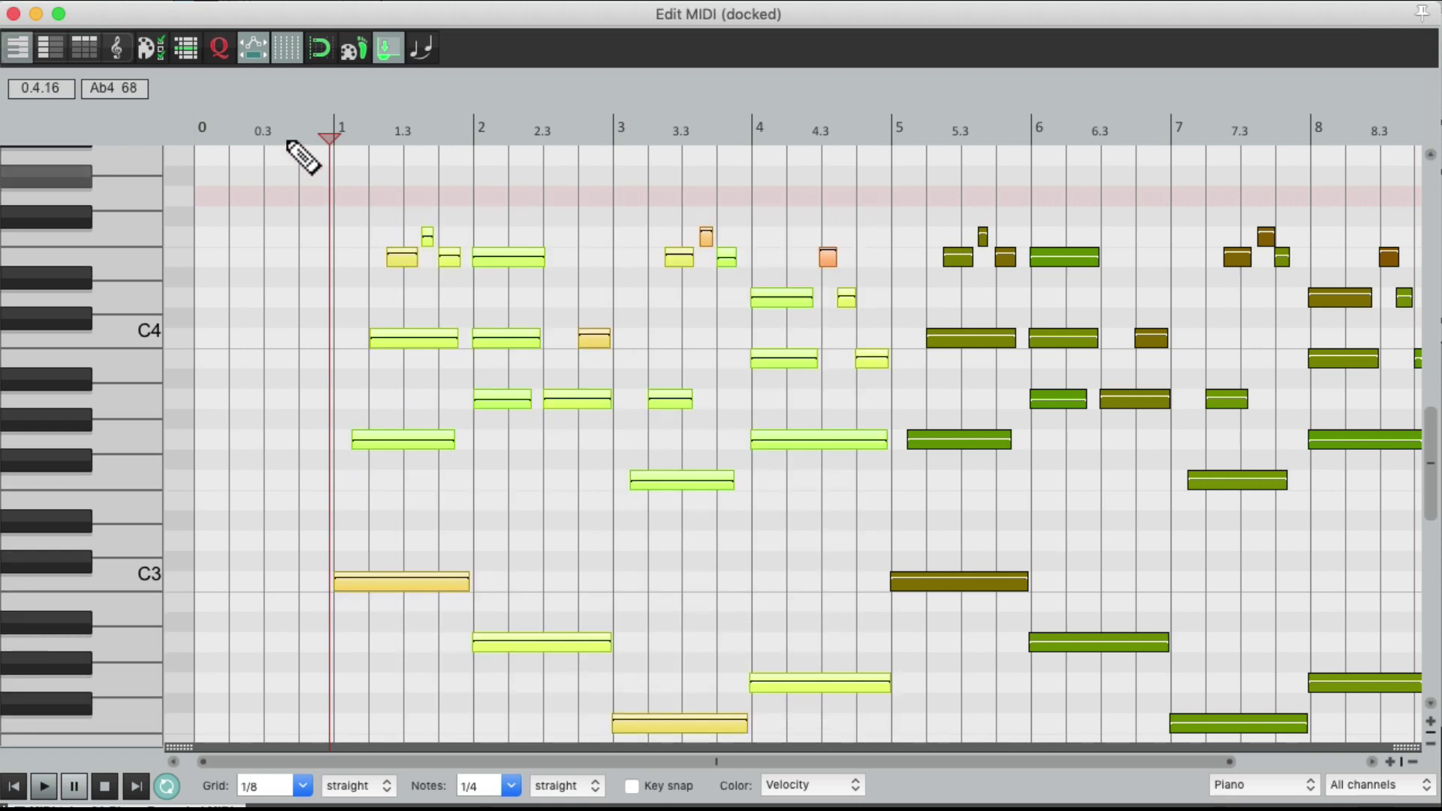
left_click(222, 50)
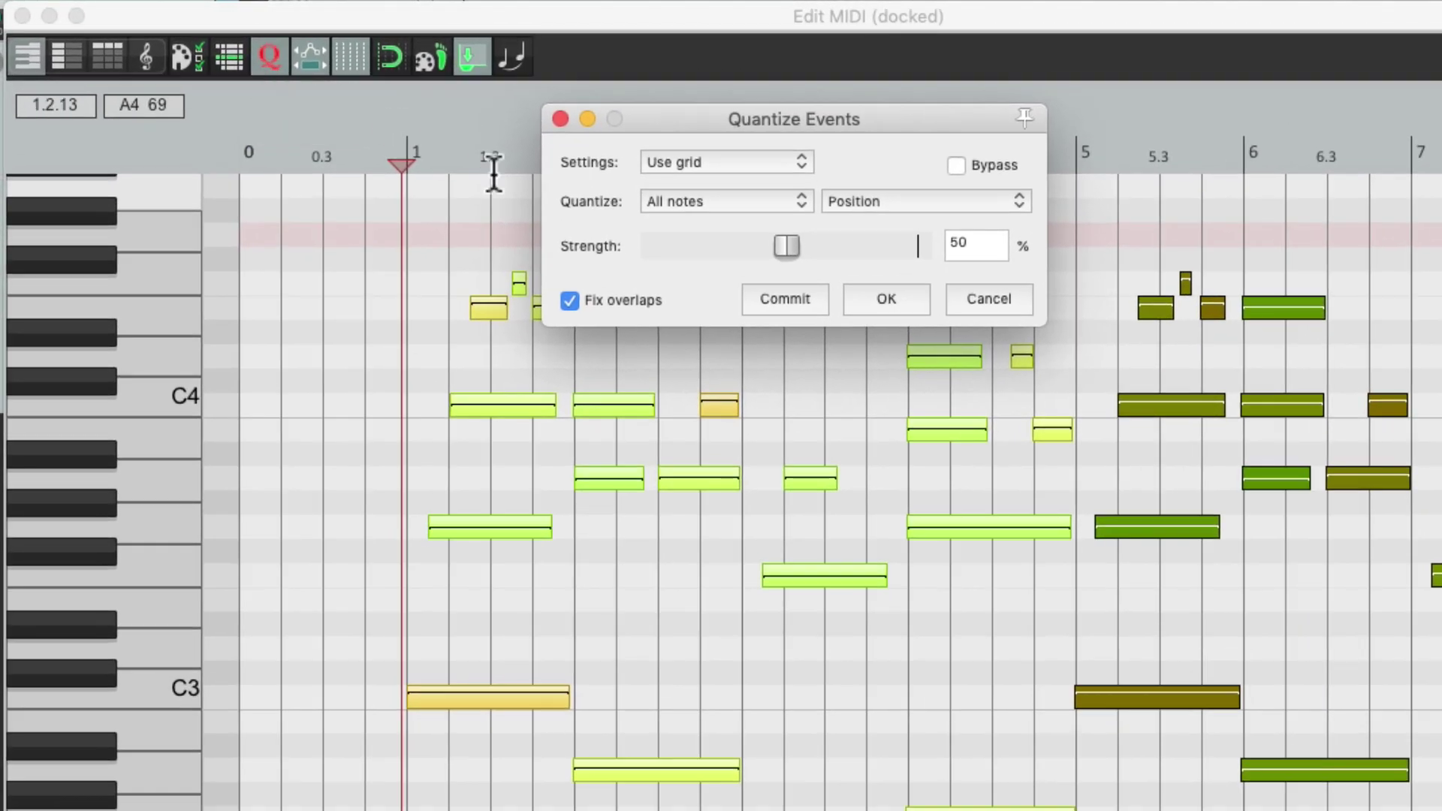
left_click(709, 199)
left_click(728, 220)
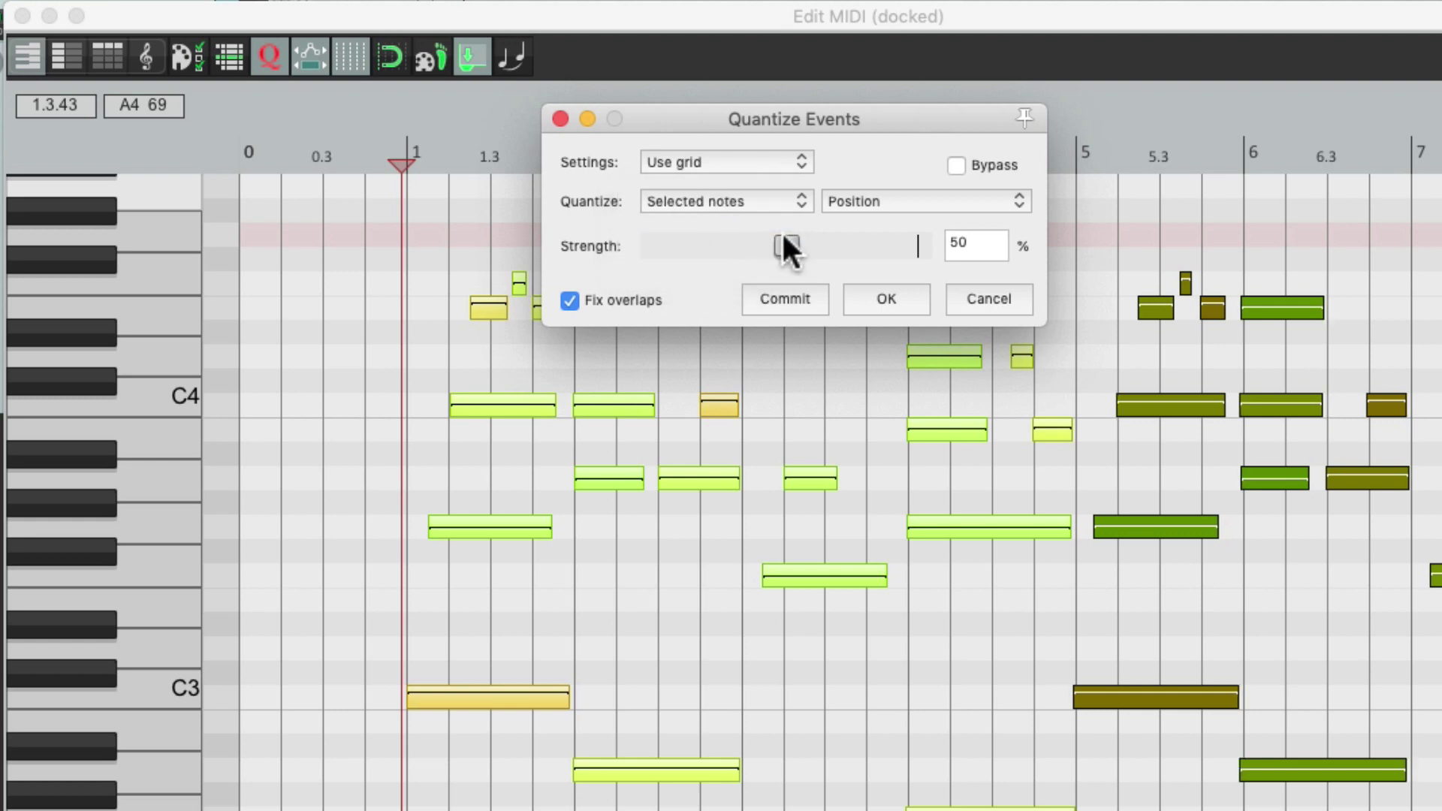
mouse_move(780, 244)
left_mouse_down()
mouse_move(678, 245)
mouse_move(786, 249)
left_mouse_up()
left_click(870, 299)
- Select the piano notes in bars 5 to 8 and quantize the selected notes at a strength higher than 50%
scroll(935, 636, "right", 5)
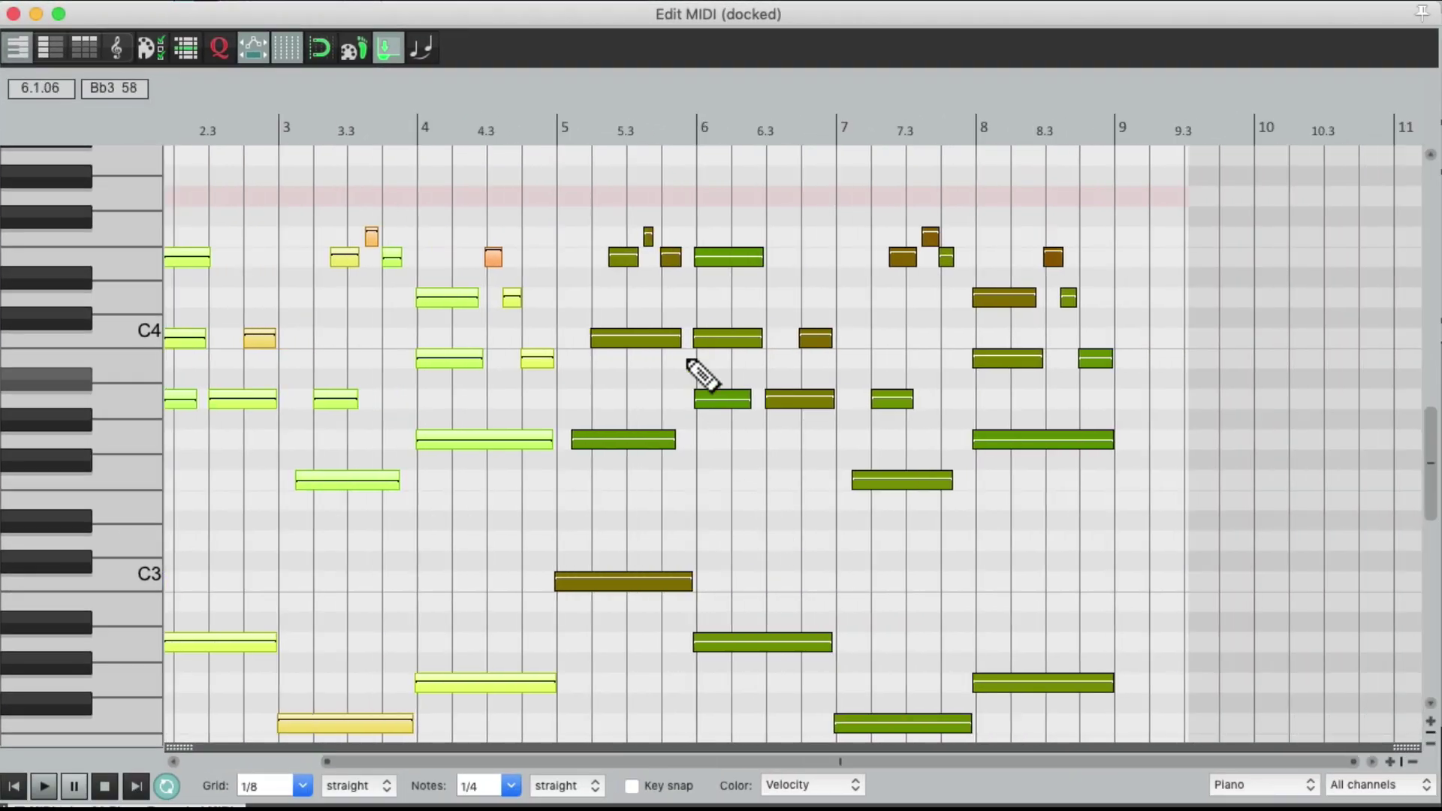
left_click_drag(563, 184, 1118, 760)
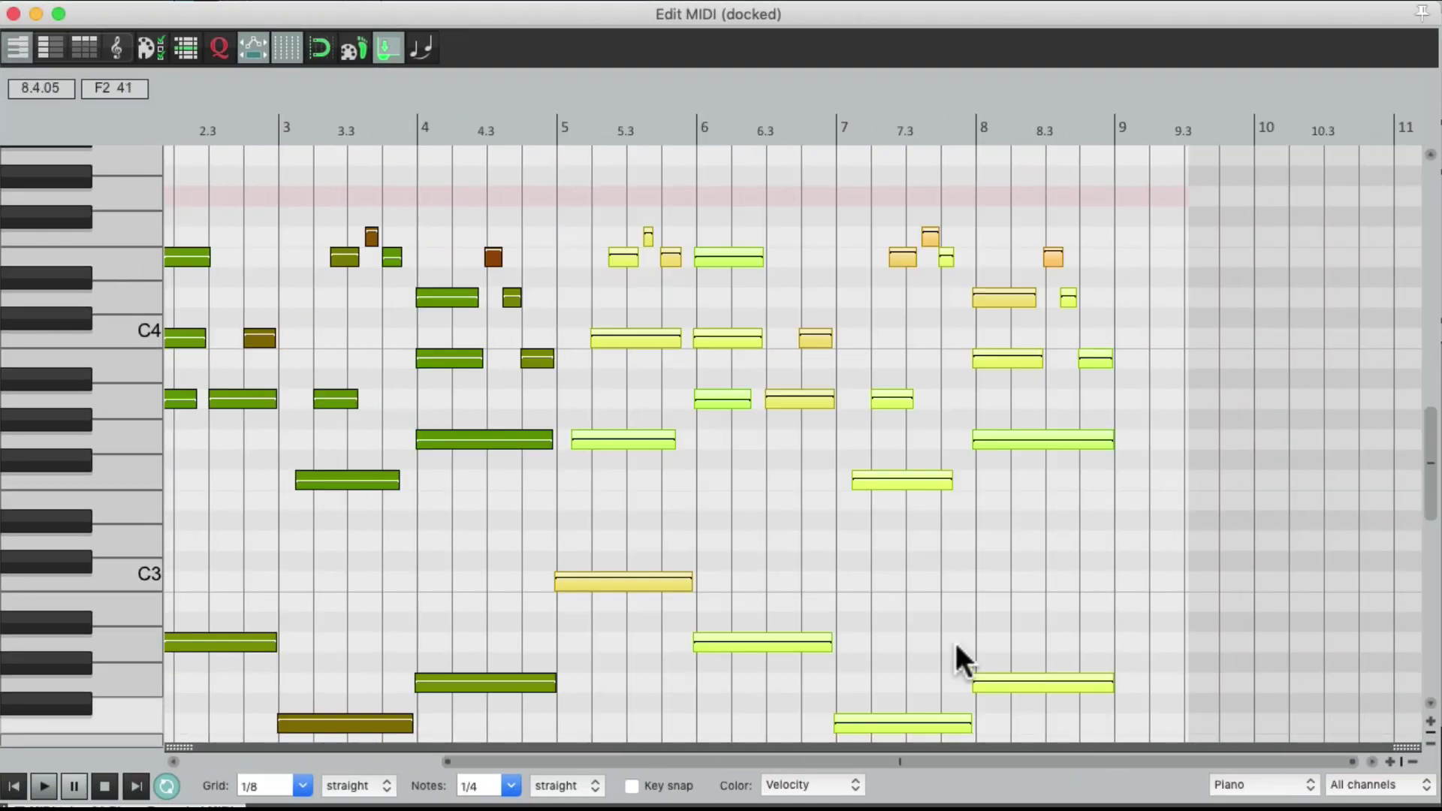
left_click(219, 46)
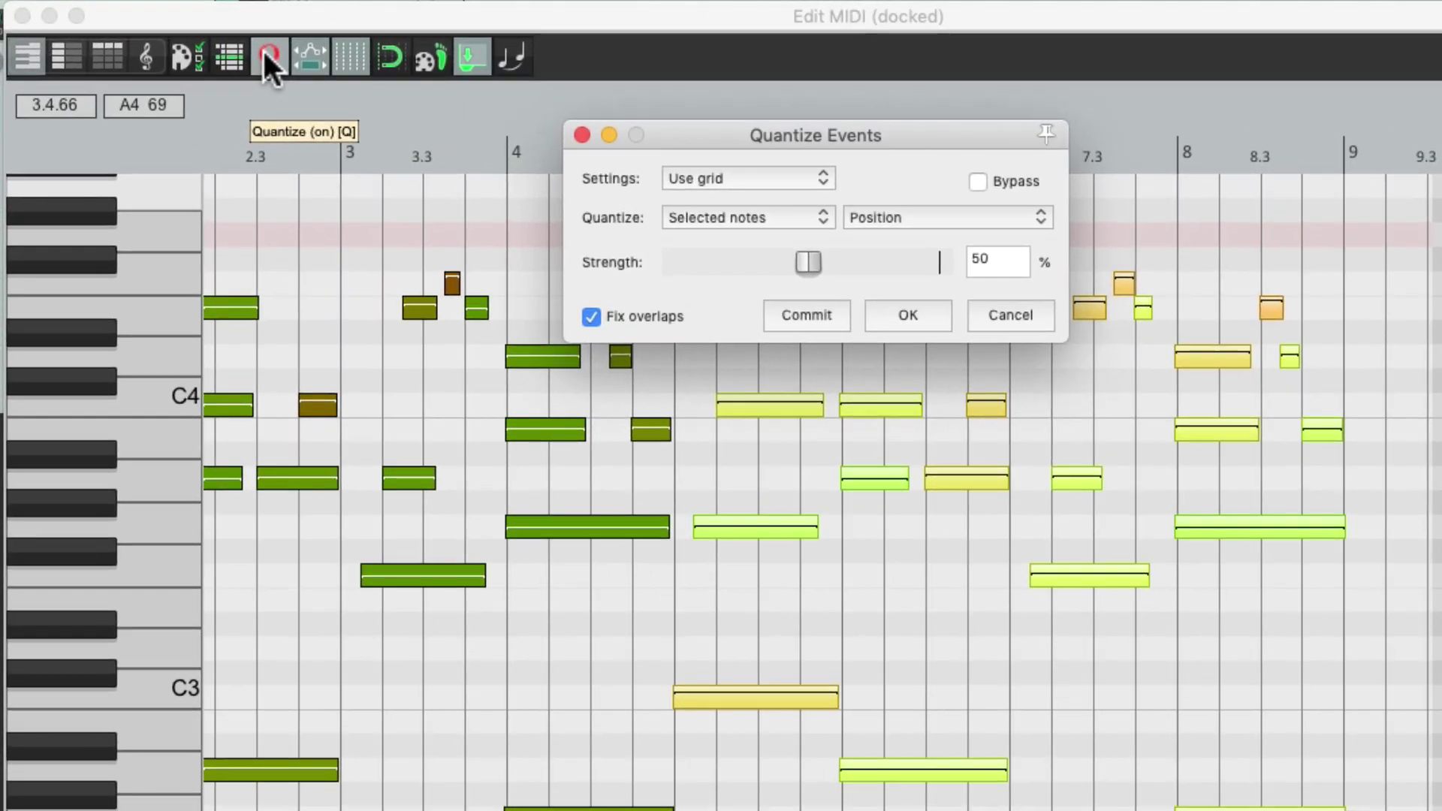
left_click_drag(805, 262, 879, 282)
left_click(898, 308)
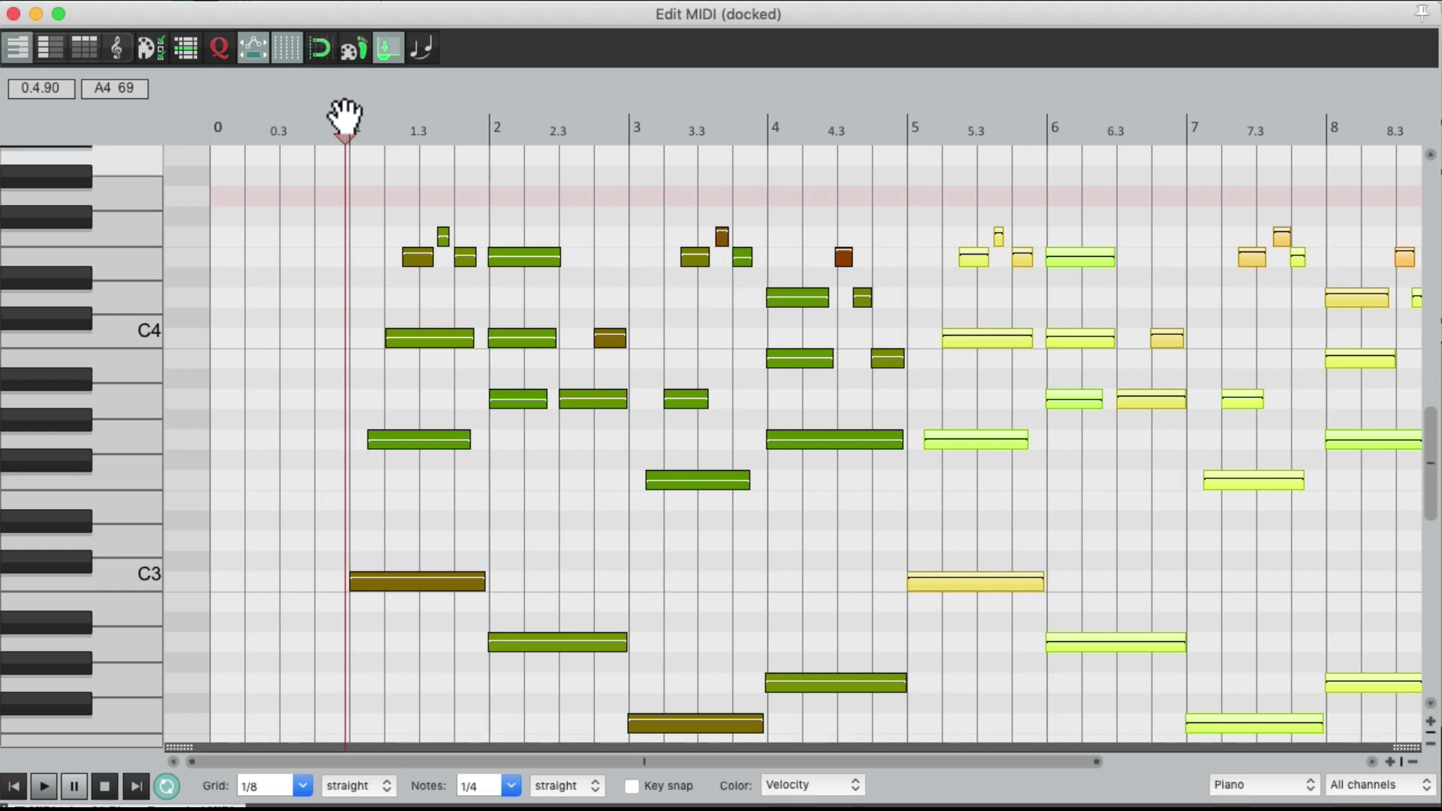
- Play back the whole piano part to compare the timing of bars 1 to 4 with bars 5 to 8
key("space")
scroll(443, 499, "up", 2)
scroll(447, 497, "up", 3)
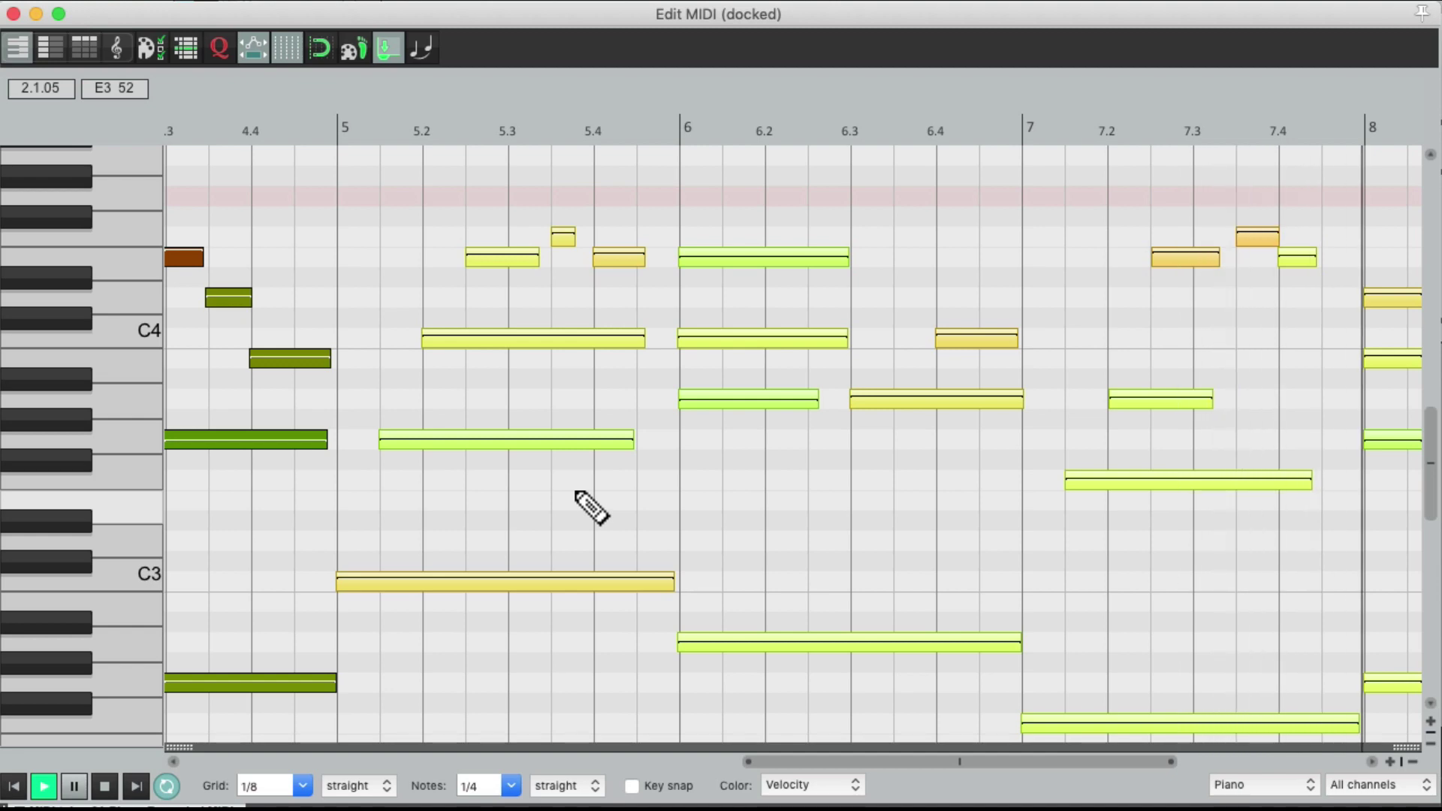
key("space")
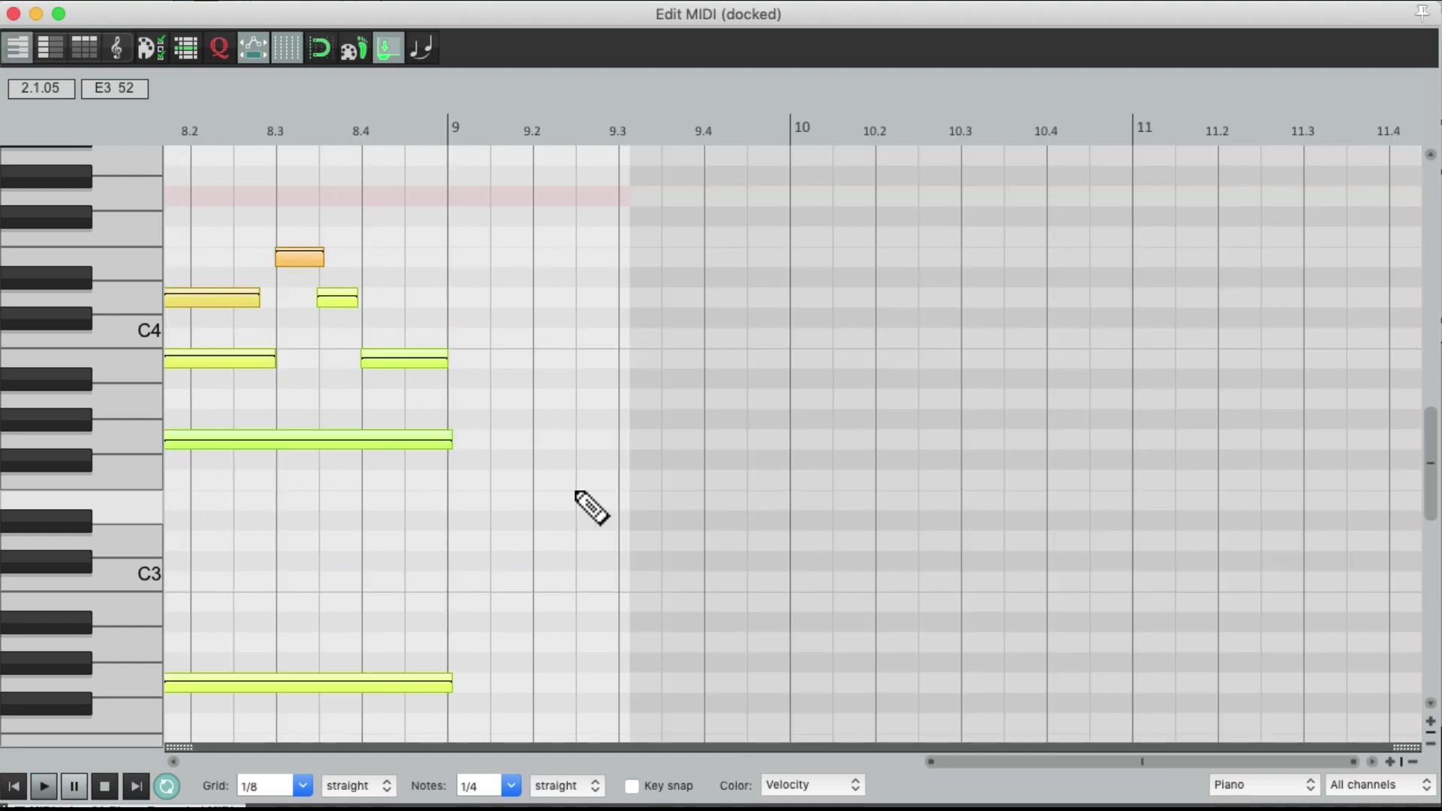
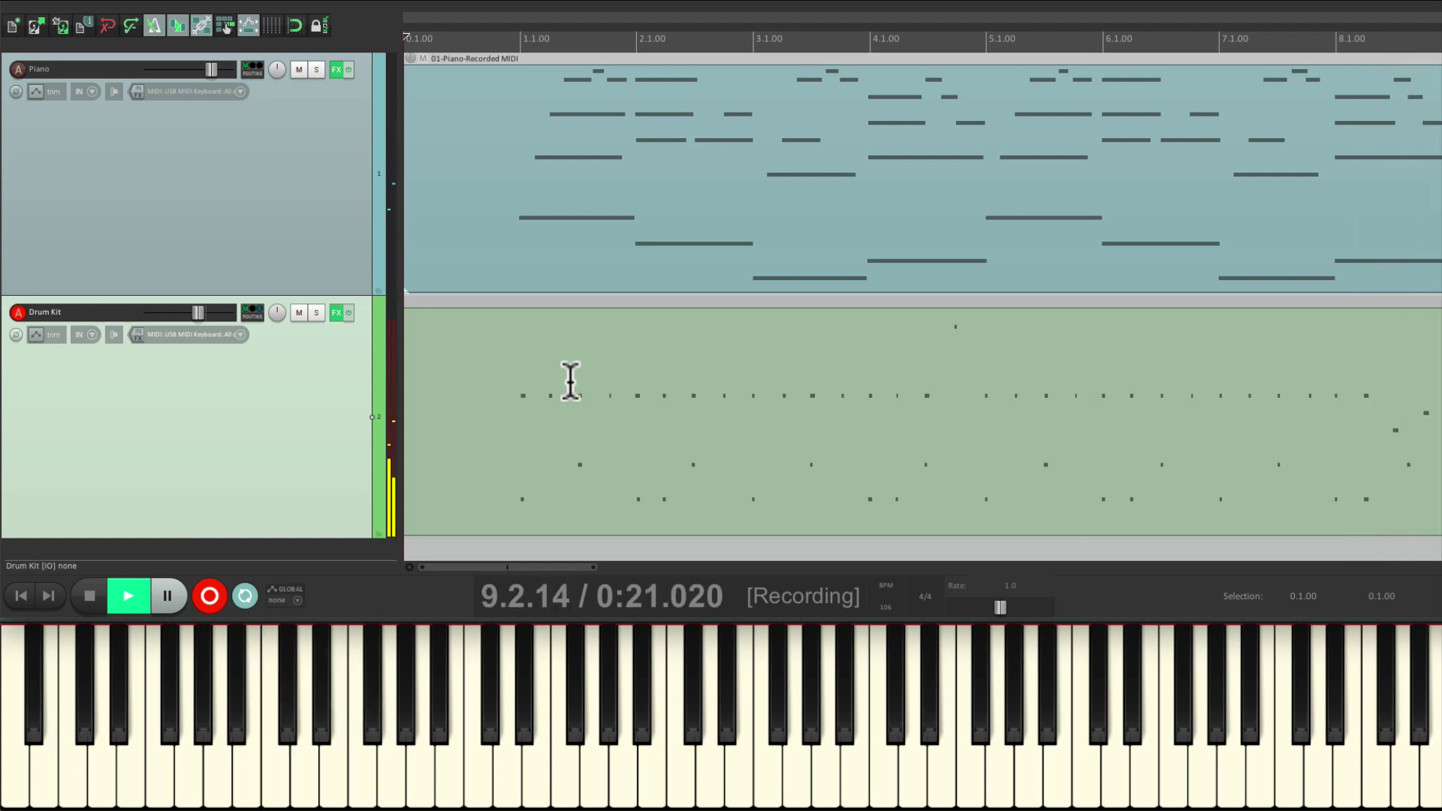
- Stop recording the Drum Kit part and open its recorded item for MIDI editing
key("space")
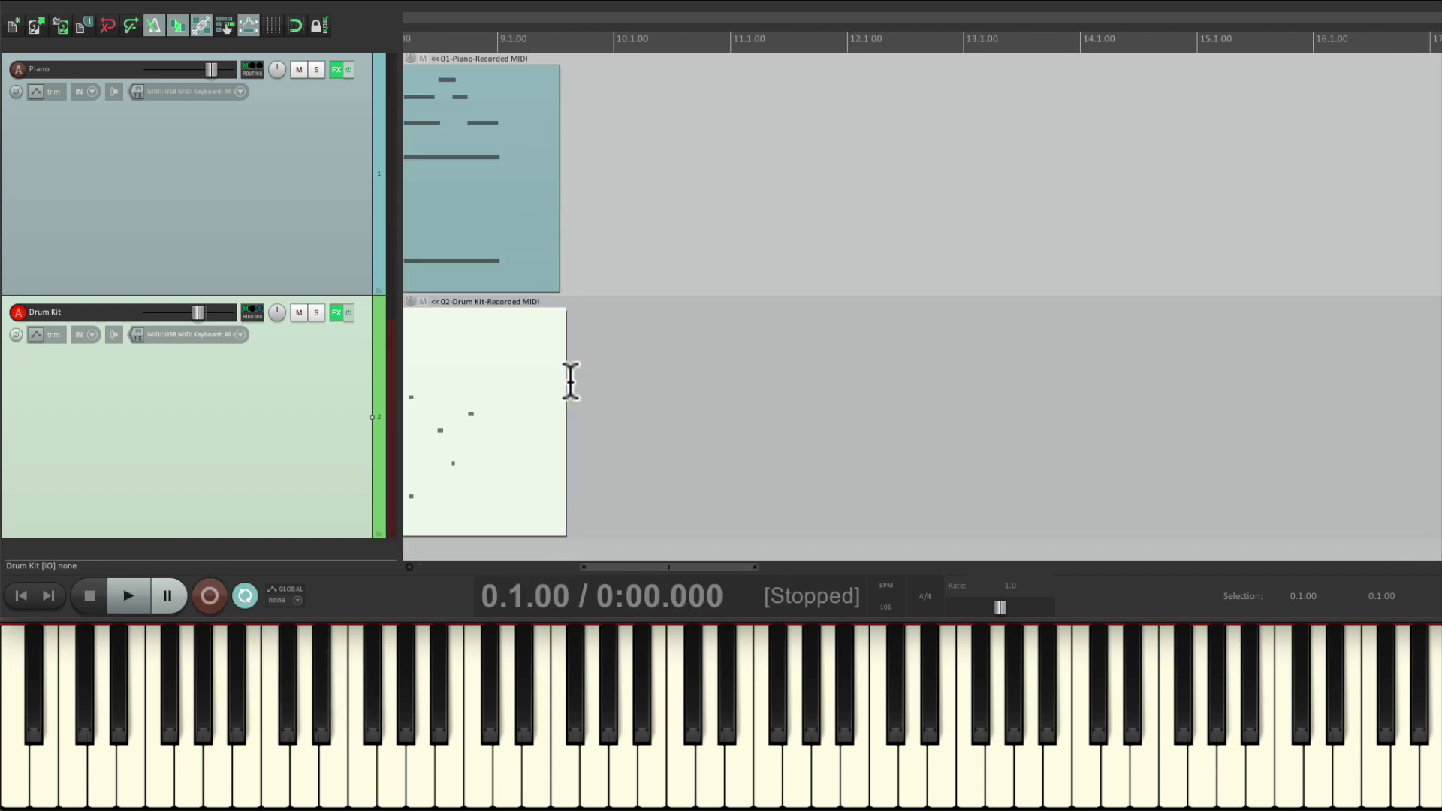
key("Home")
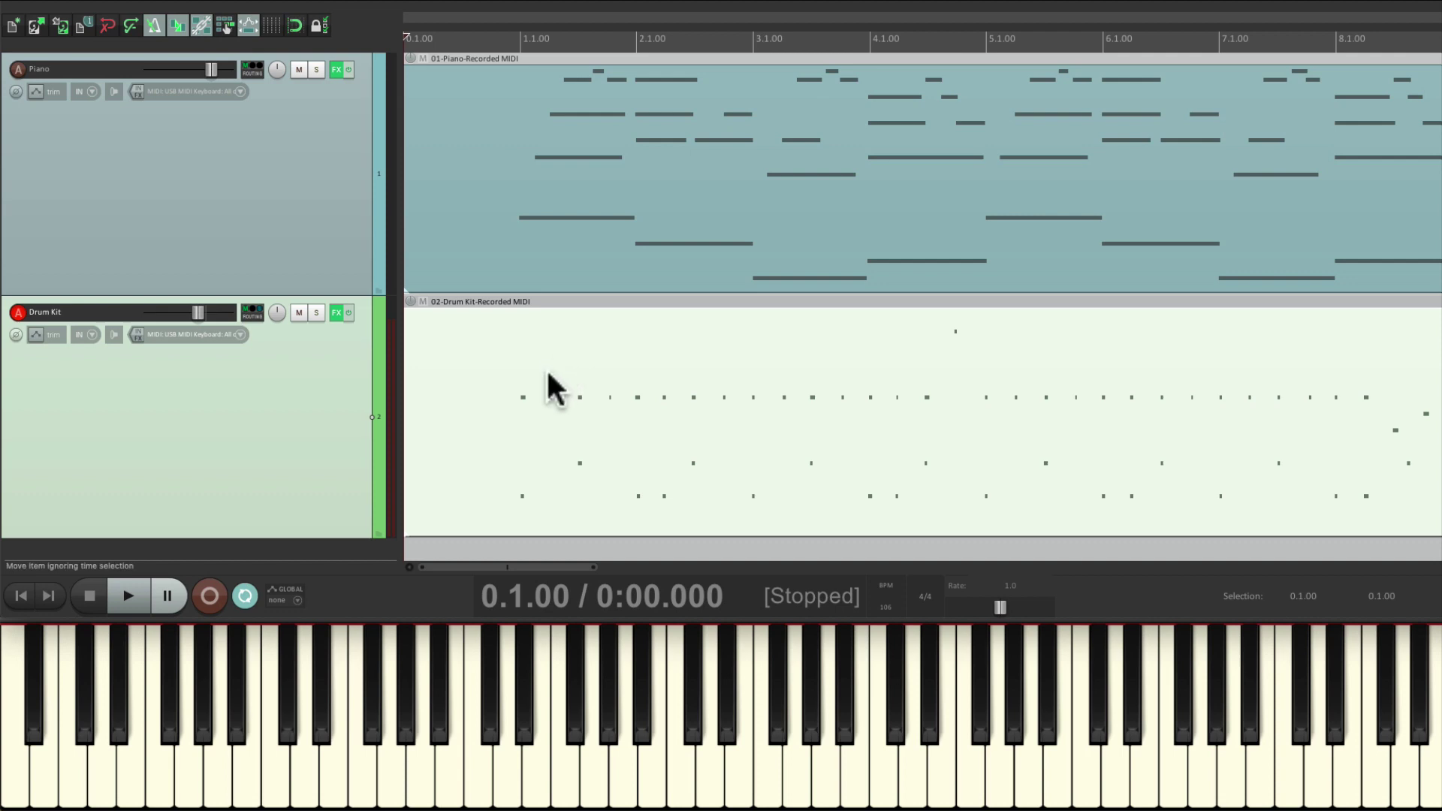
double_click(546, 367)
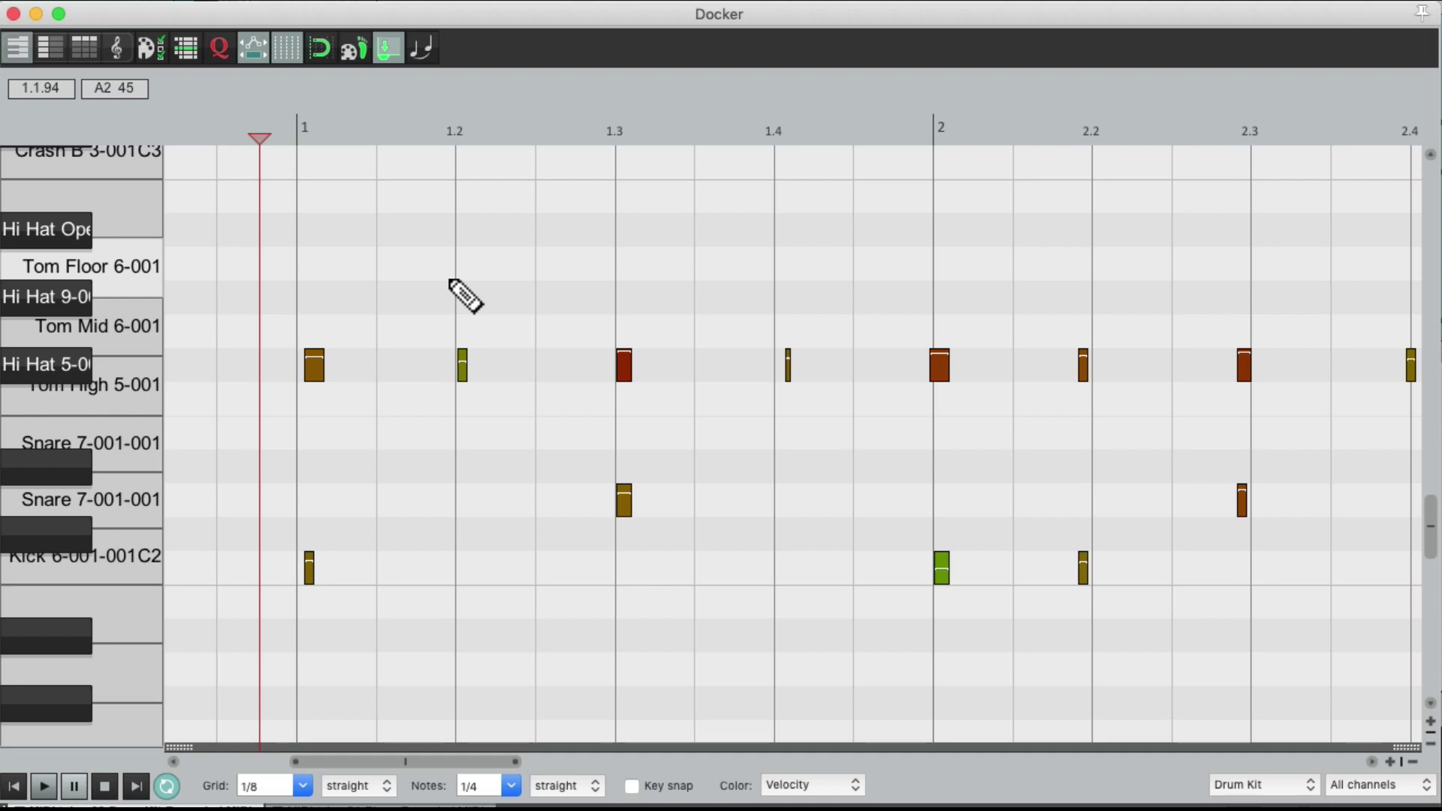
- Quantize all drum notes to the grid at 100% strength, playing the part before and after
key("space")
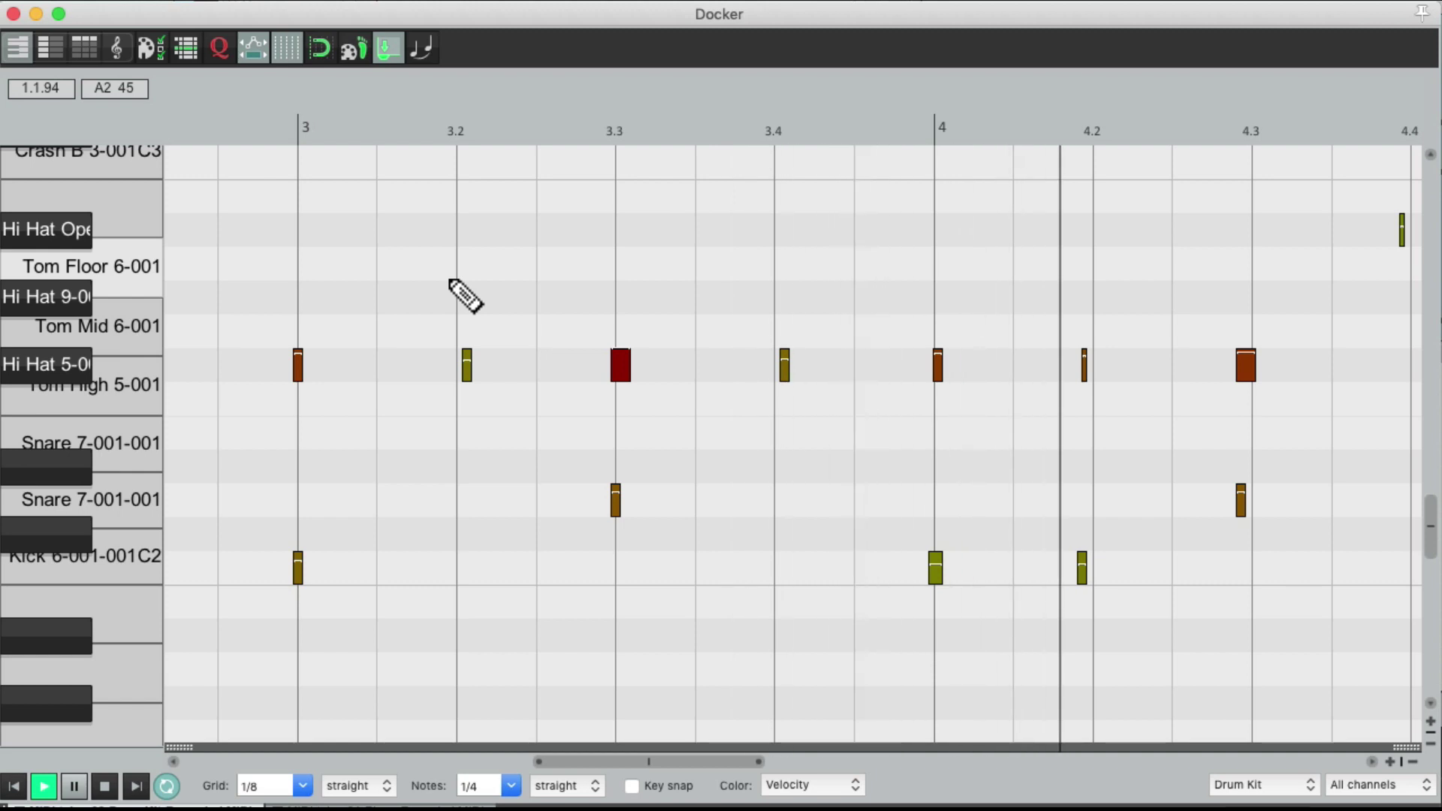
key("space")
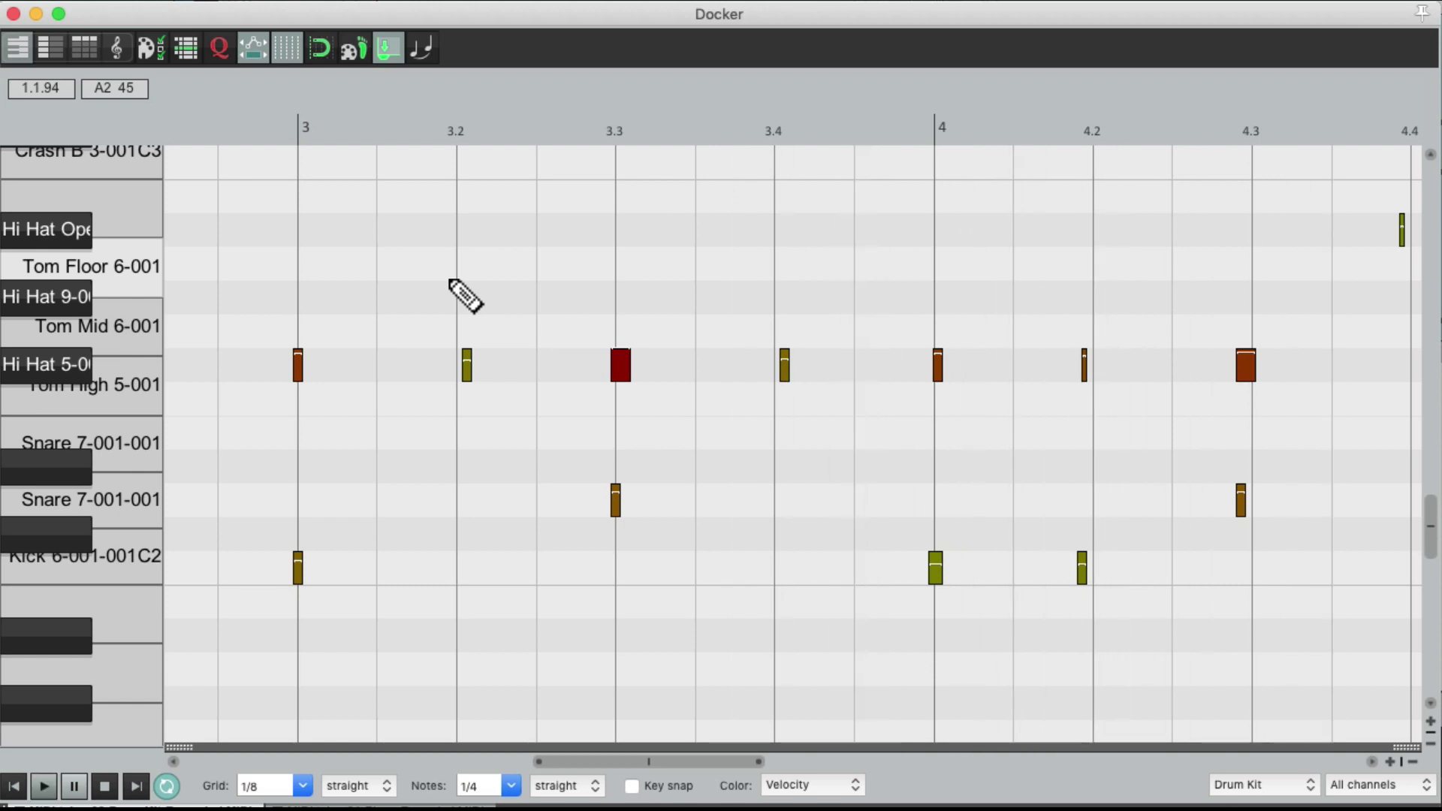
left_click(218, 49)
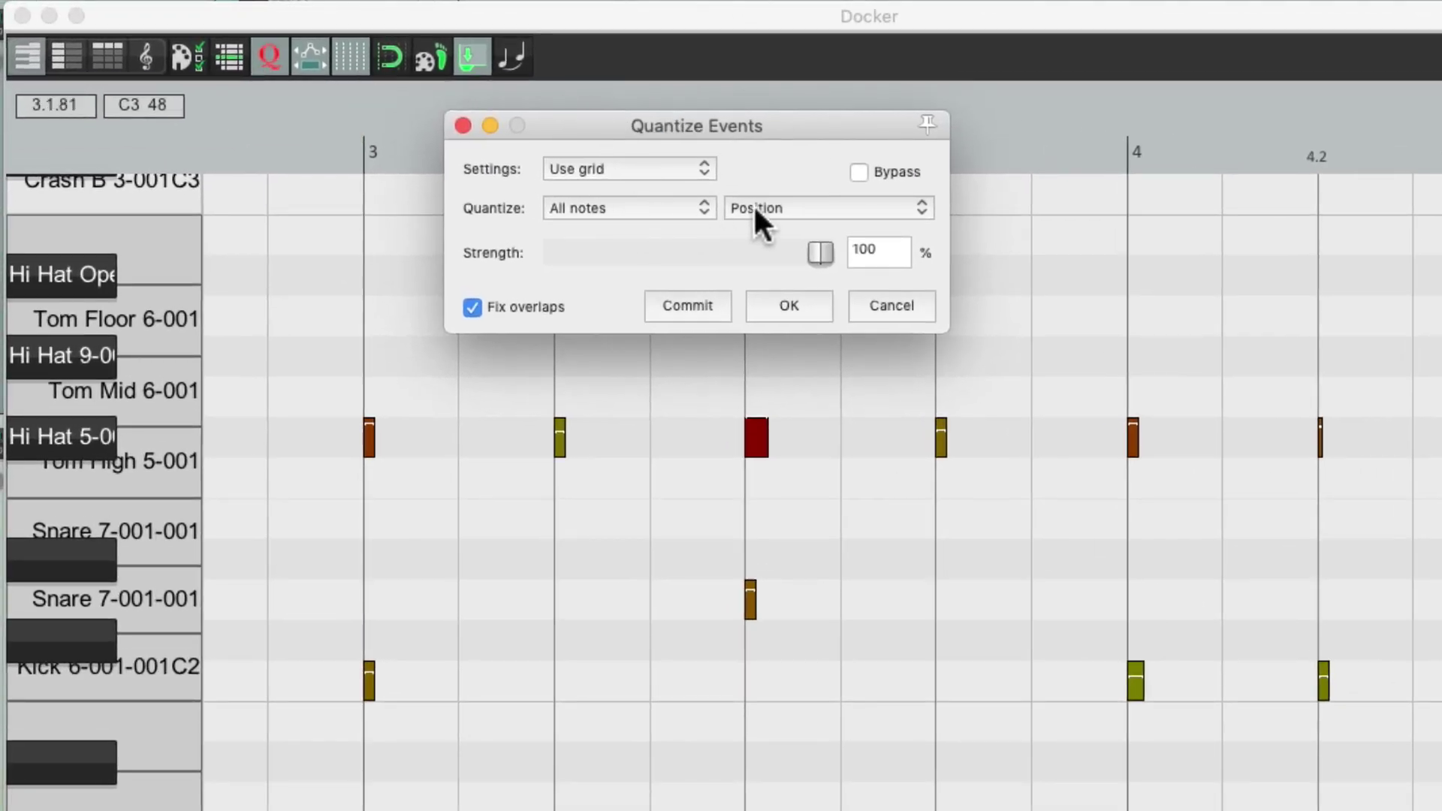
left_click_drag(821, 247, 850, 252)
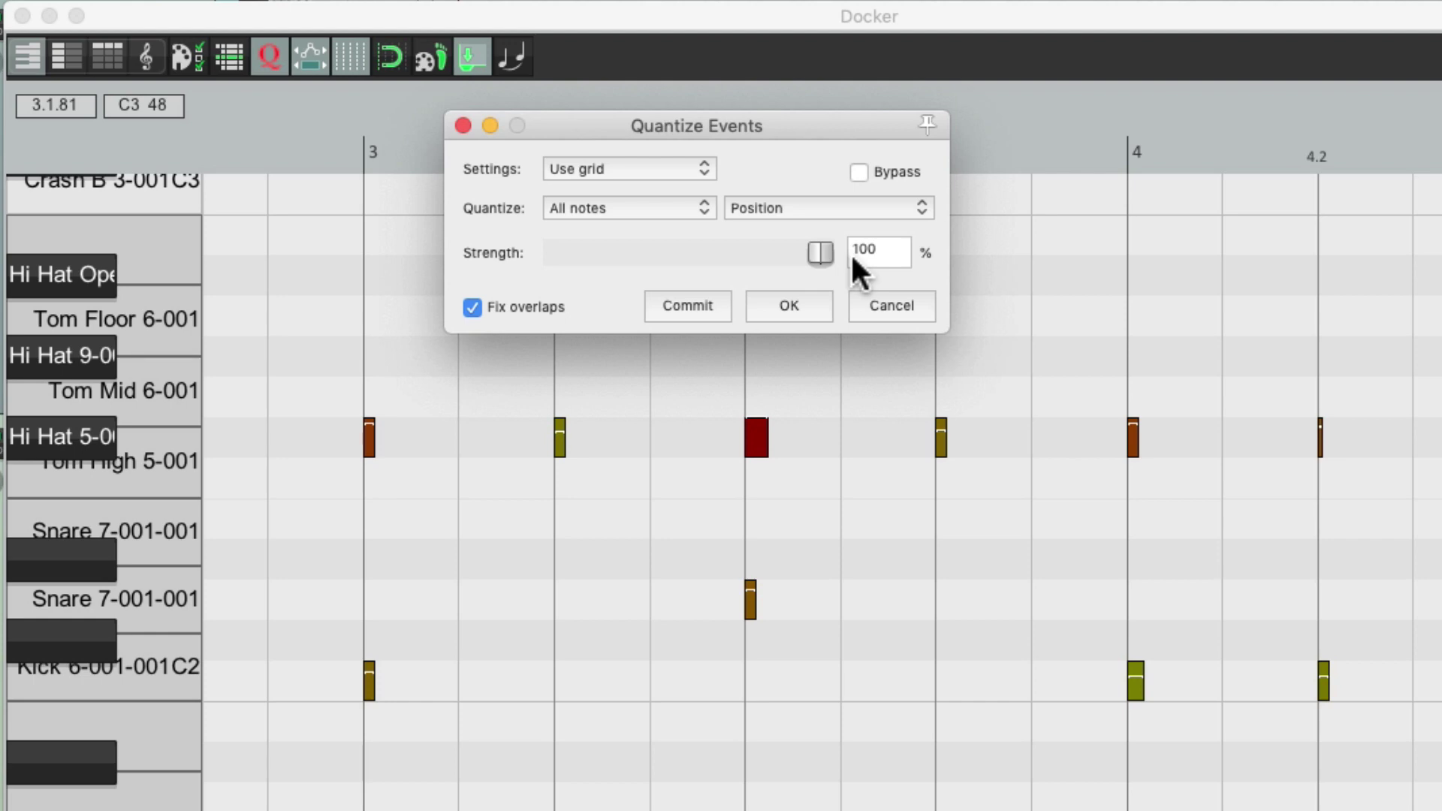
left_click(789, 306)
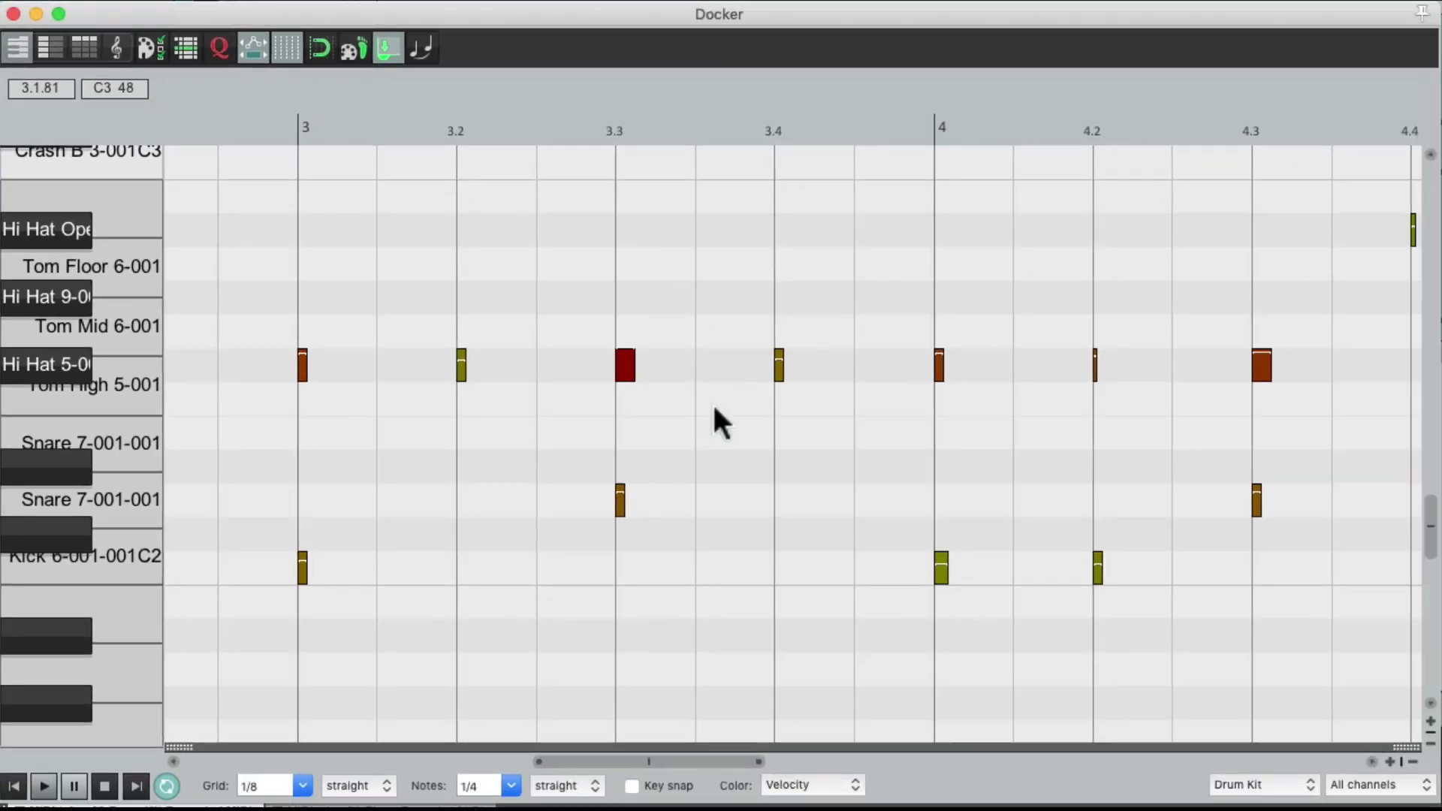
key("space")
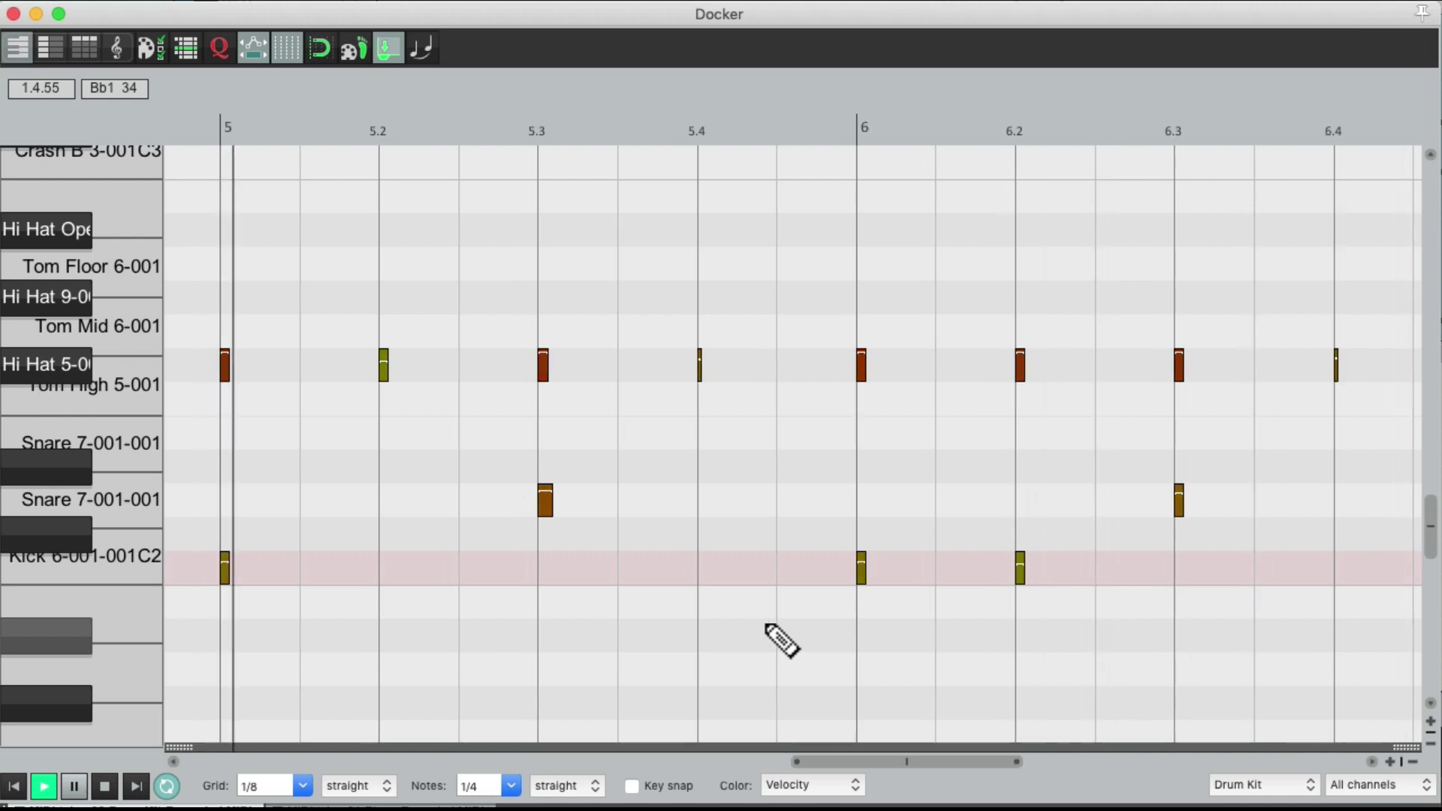
key("space")
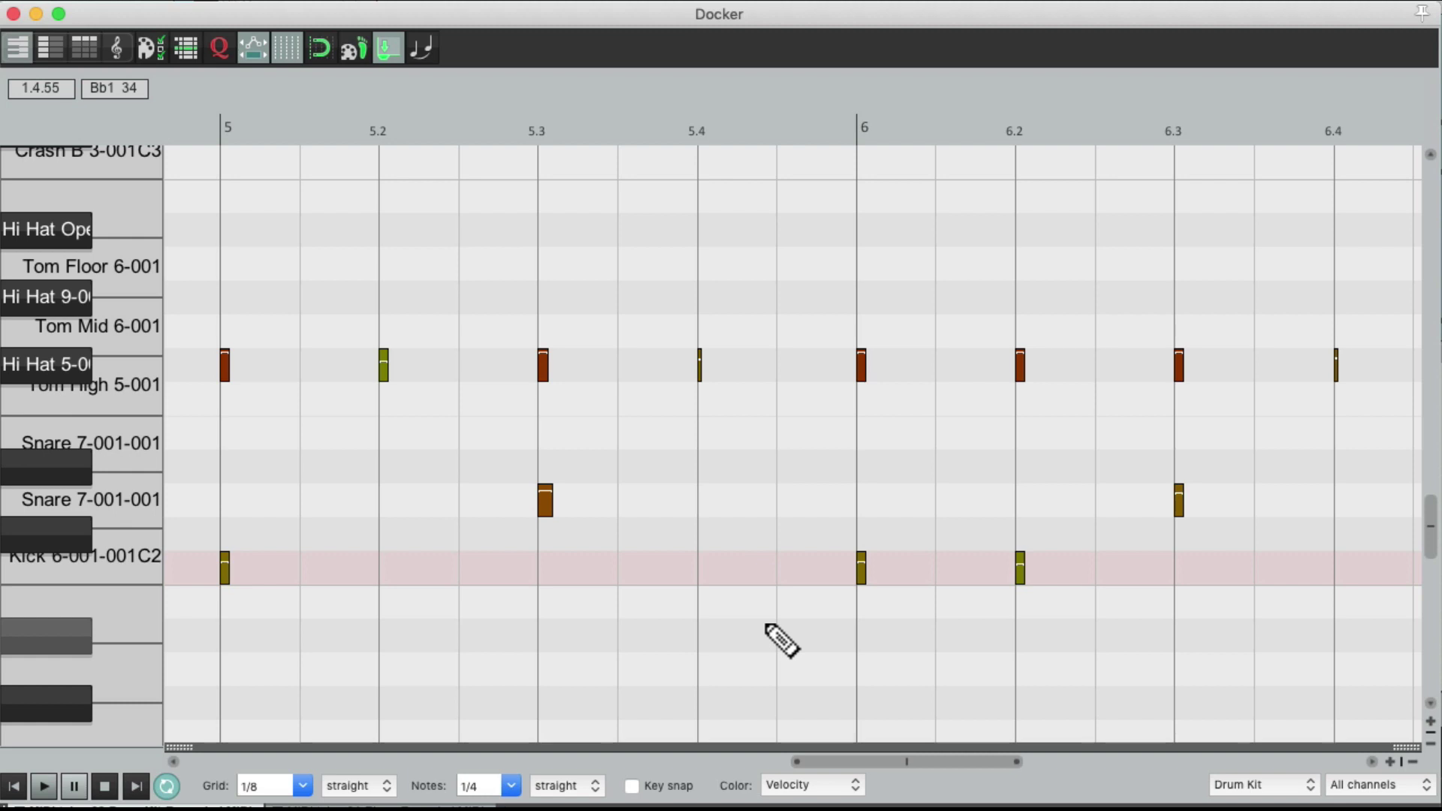
- Set the quantize strength for all drum notes to 50%, apply it, and play back the part to its end
left_click(219, 47)
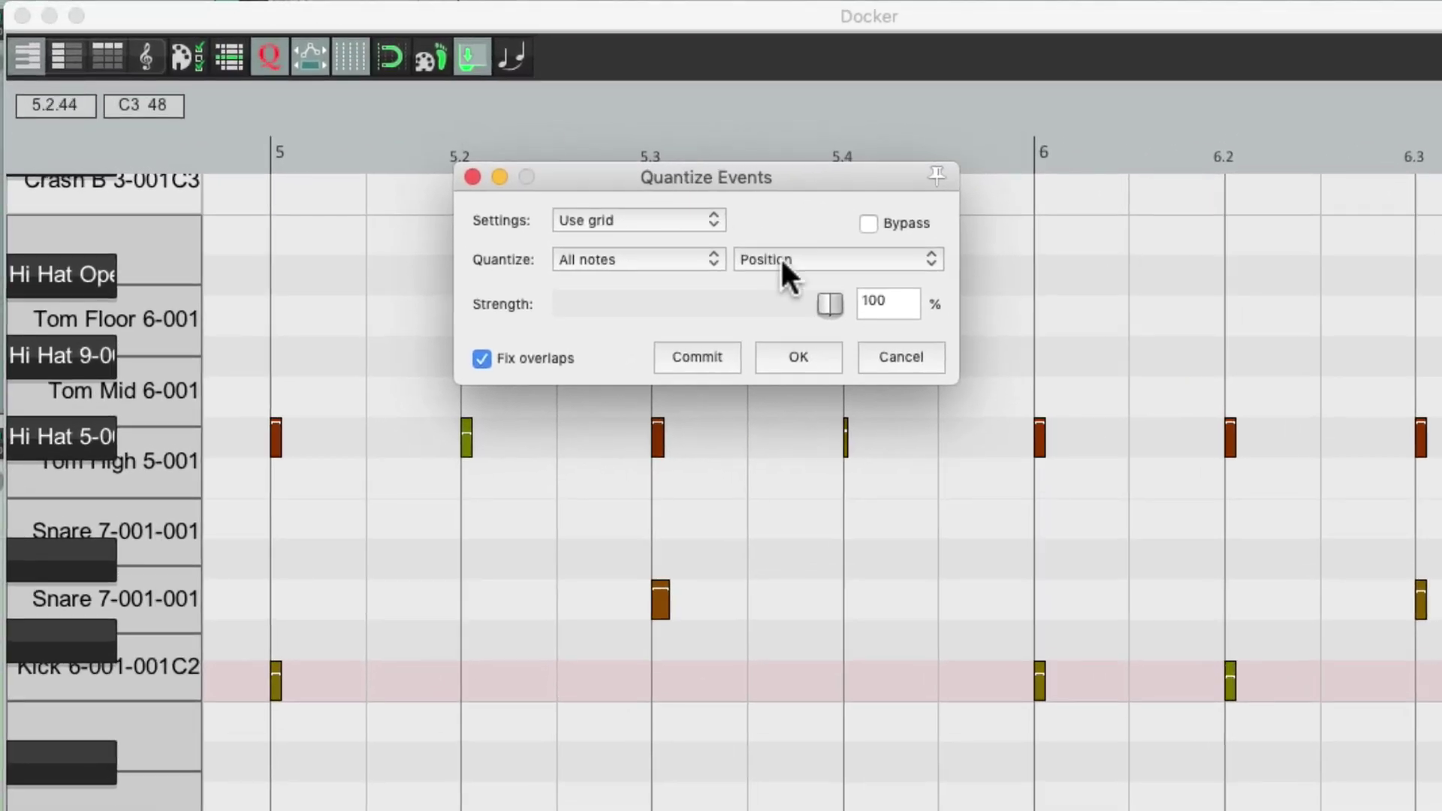
left_click_drag(826, 300, 691, 304)
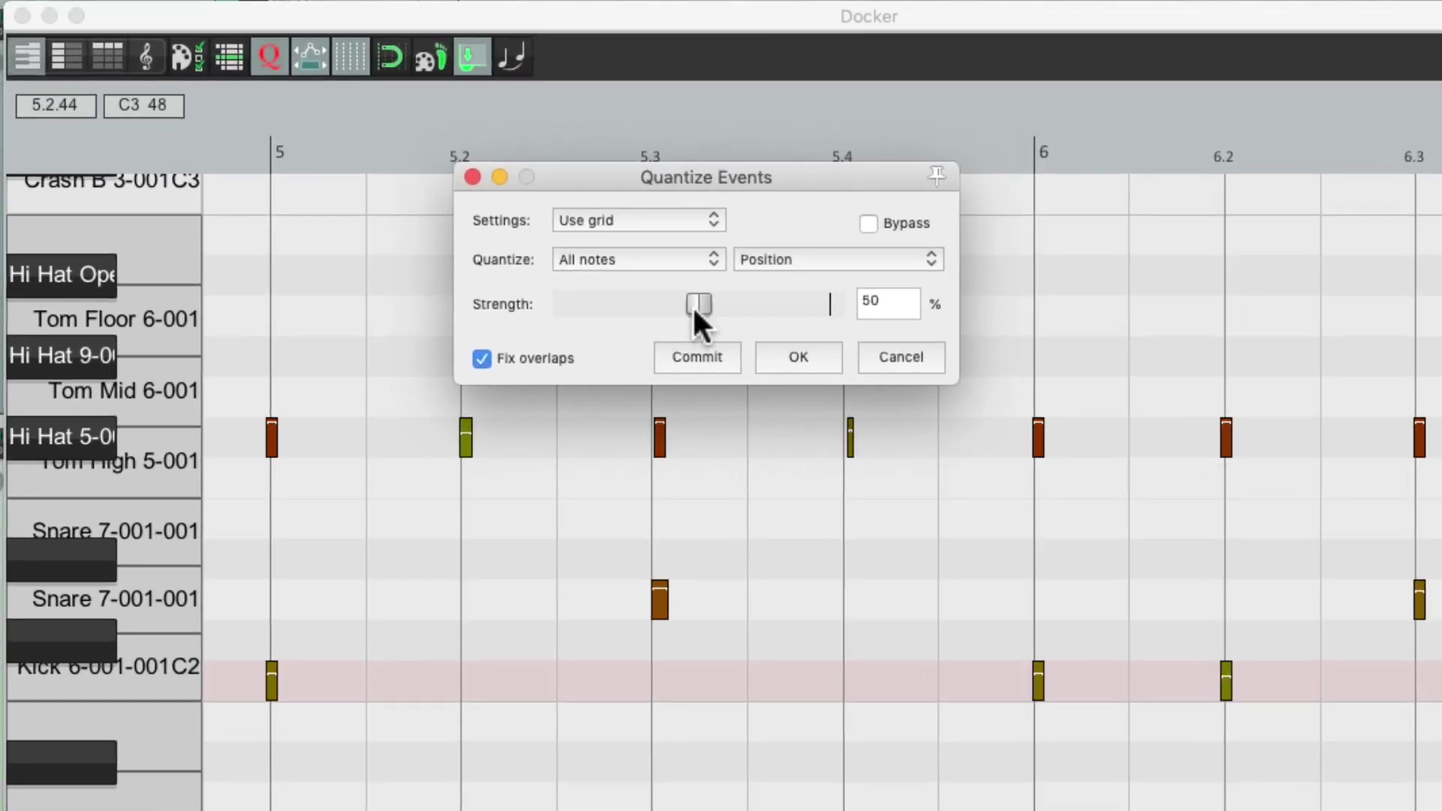
left_click(793, 353)
key("space")
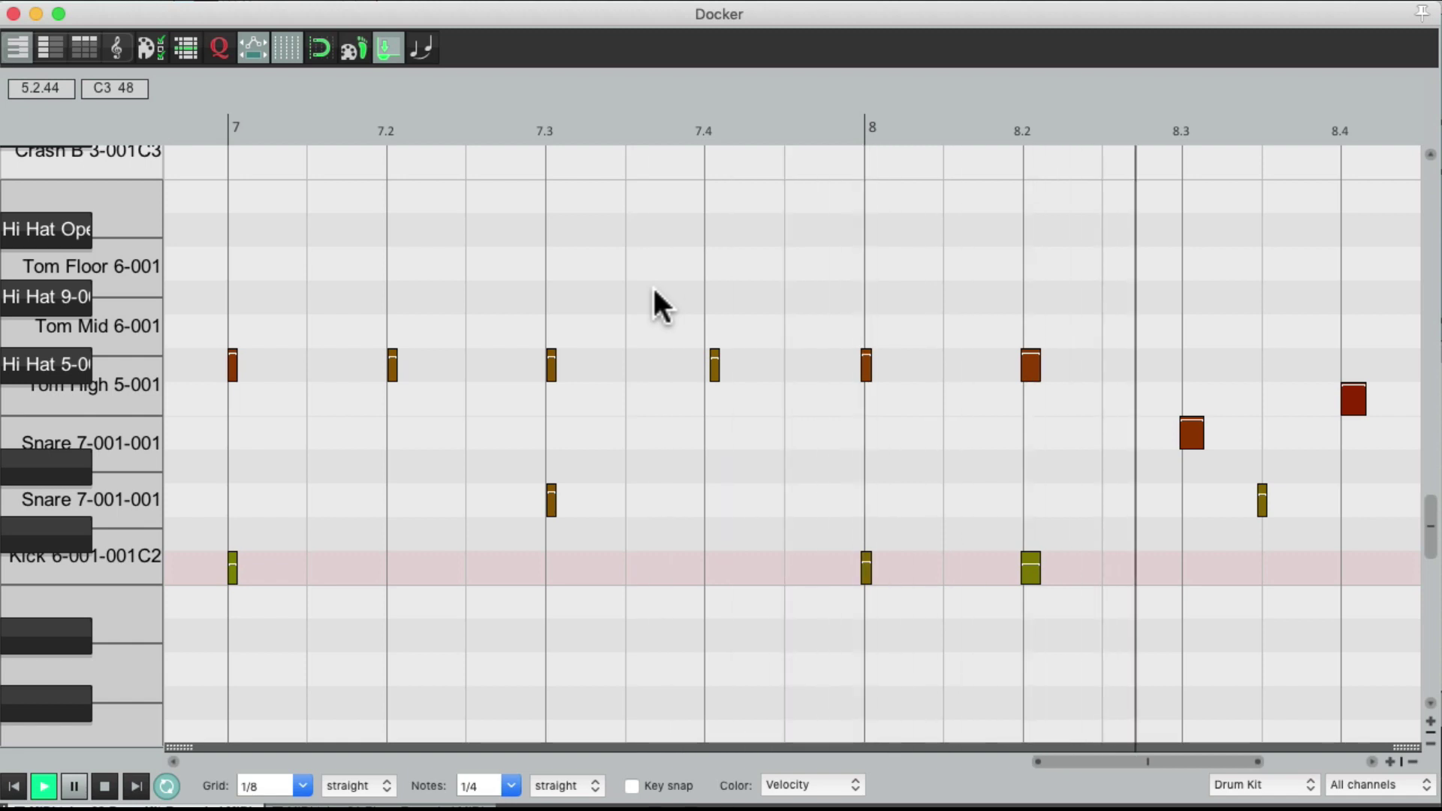
key("space")
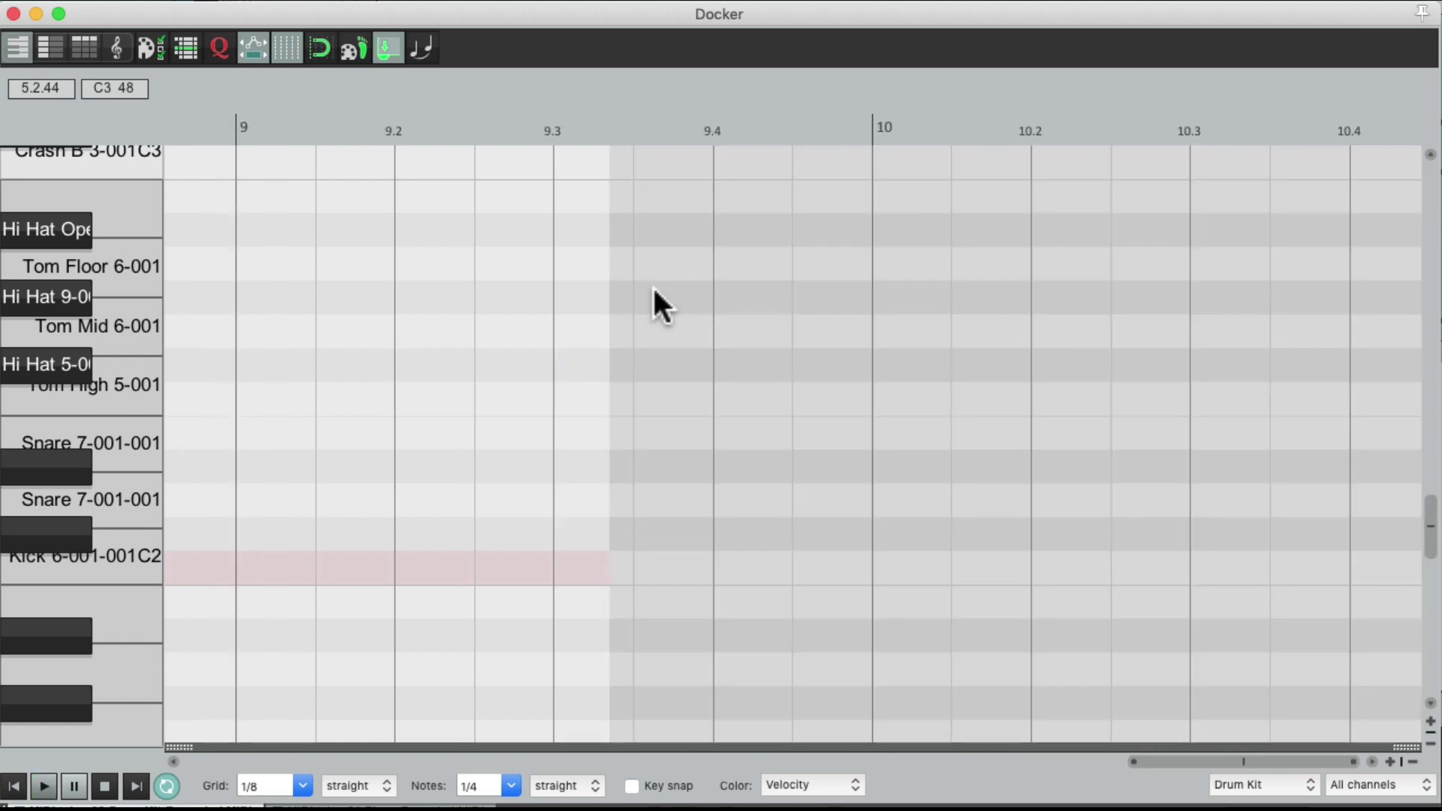